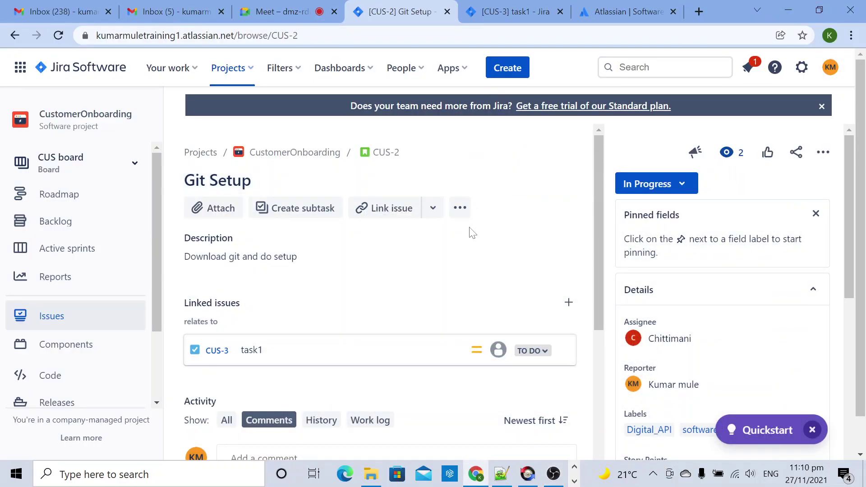
# Step: Switch from Jira Software to Confluence using the app switcher
pyautogui.click(21, 70)
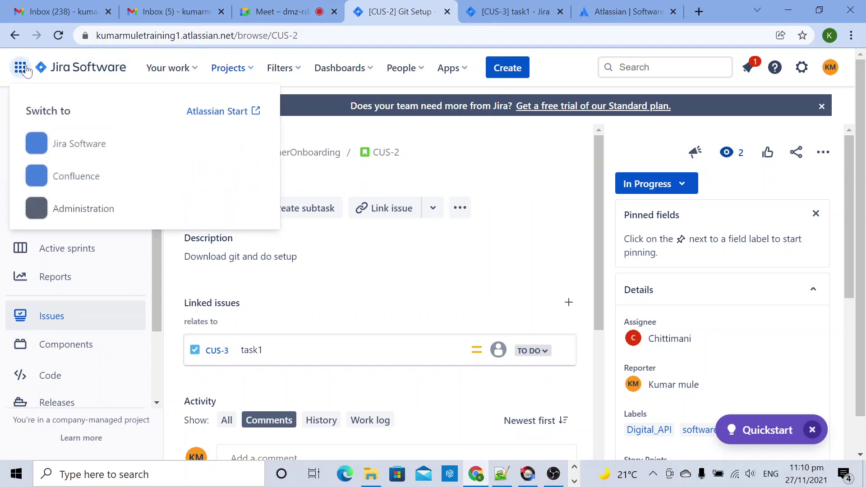
pyautogui.click(83, 179)
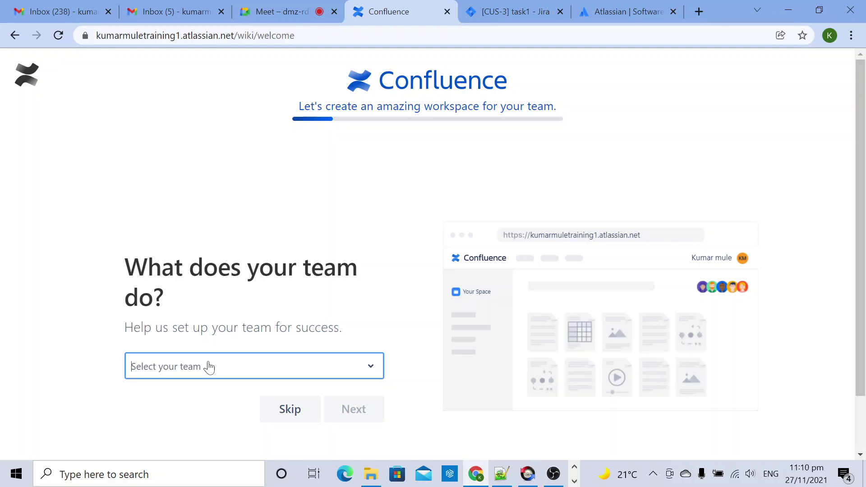
# Step: Filter the team list with 'de', choose Software Development, and continue
pyautogui.scroll(-1, 209, 367)
pyautogui.click(207, 303)
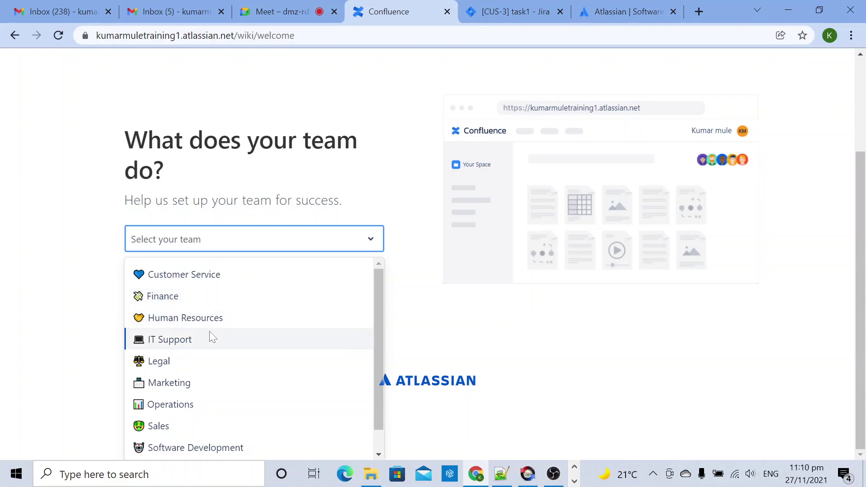
pyautogui.scroll(-1, 212, 388)
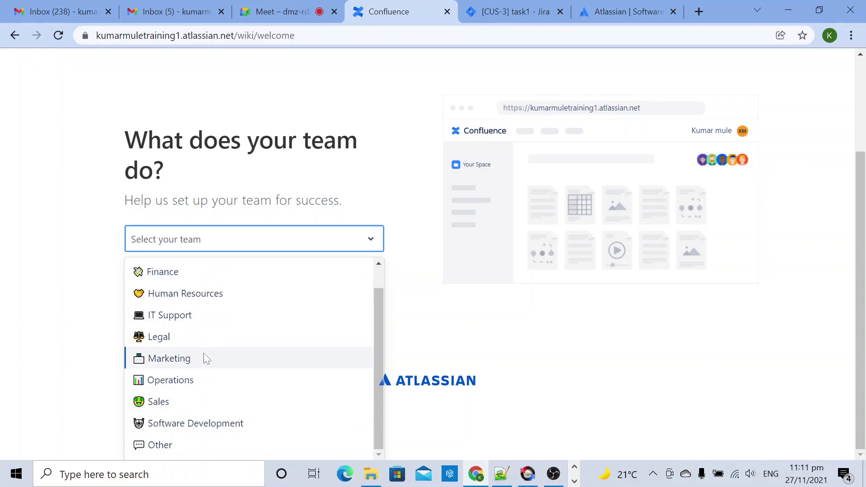
pyautogui.scroll(1, 205, 357)
pyautogui.click(214, 248)
pyautogui.click(215, 248)
pyautogui.write('de')
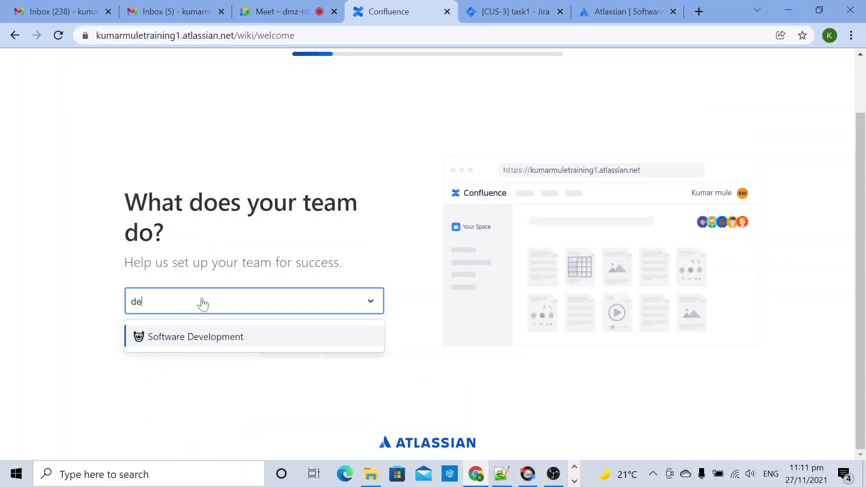
pyautogui.click(216, 336)
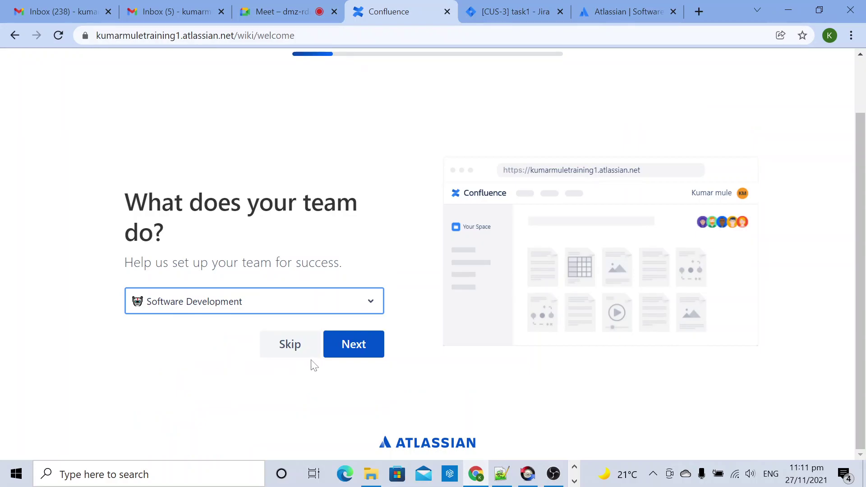
pyautogui.click(344, 356)
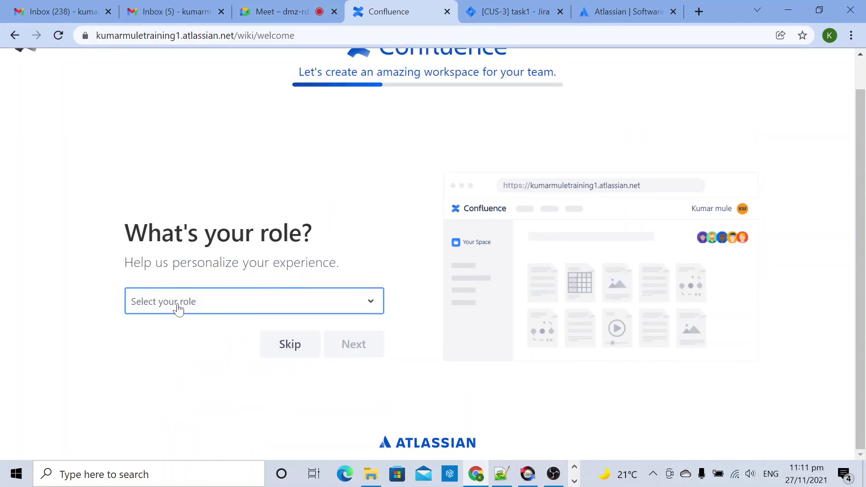
# Step: Pick Development Manager as your role and advance to space naming
pyautogui.click(198, 307)
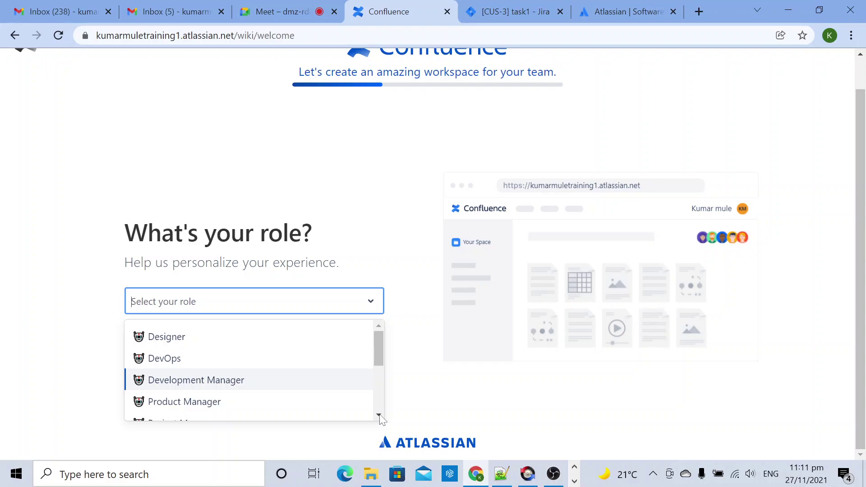
pyautogui.press('Return')
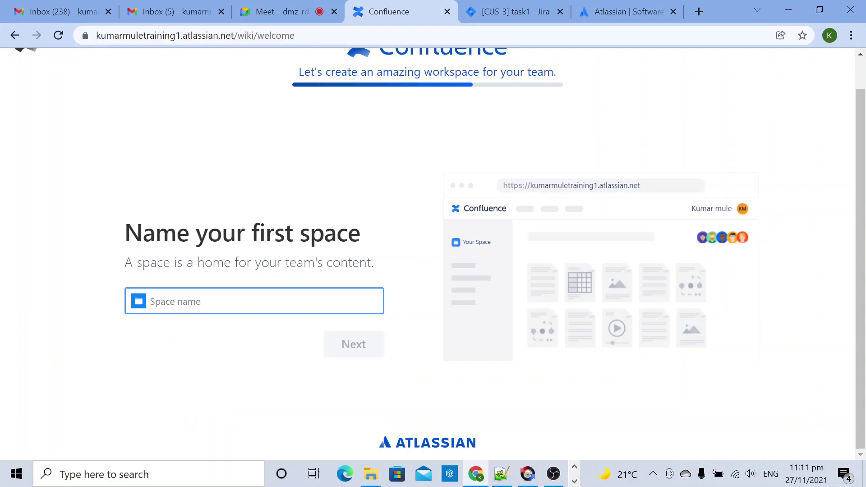
# Step: Enter 'Customer-Onboarding' as the first space name and continue
pyautogui.write('customer')
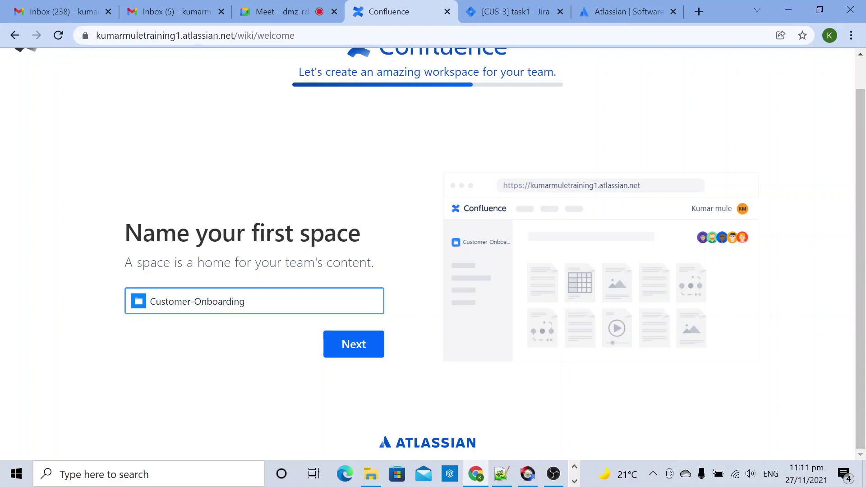
pyautogui.write('-Onboarding')
pyautogui.click(355, 344)
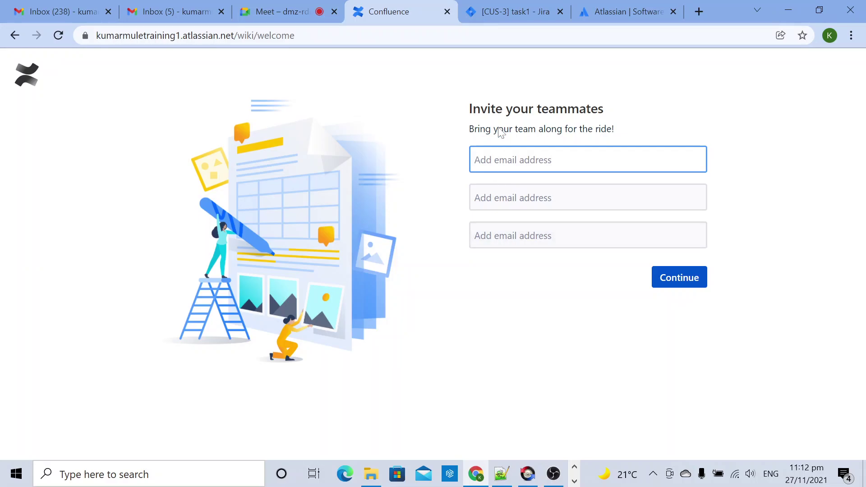
# Step: Copy the first teammate's e-mail from the Meet chat into the first invite field
pyautogui.click(304, 11)
pyautogui.click(407, 15)
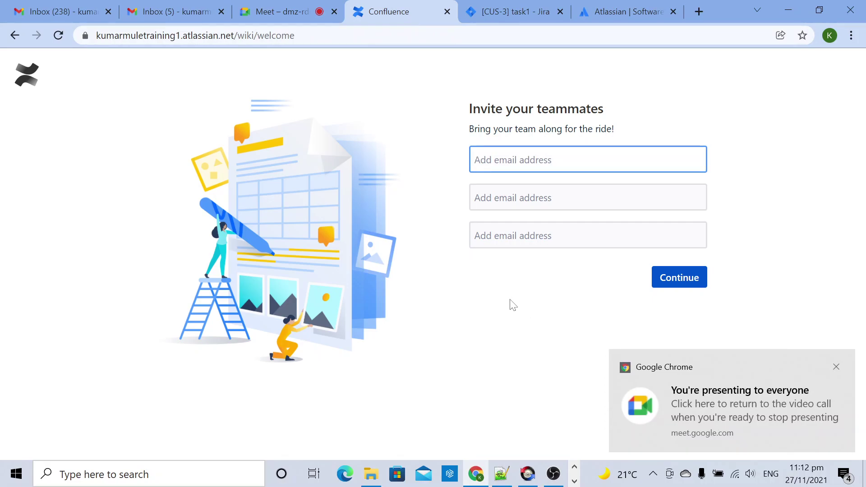
pyautogui.click(276, 11)
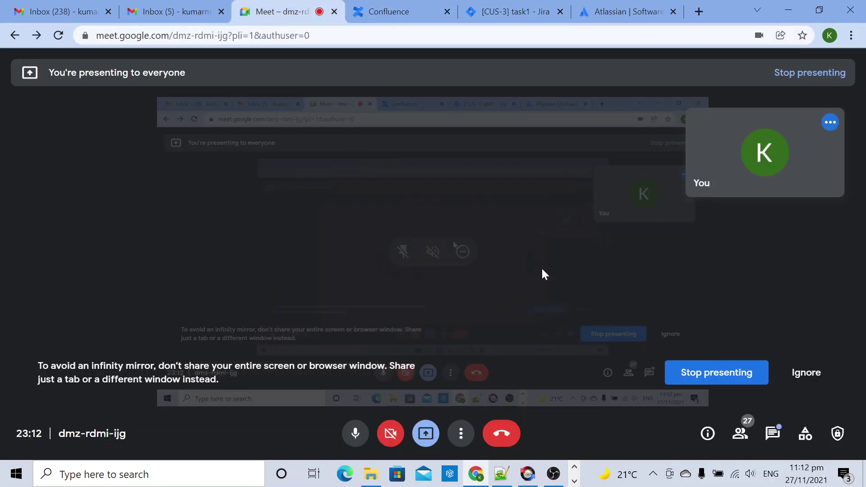
pyautogui.click(772, 435)
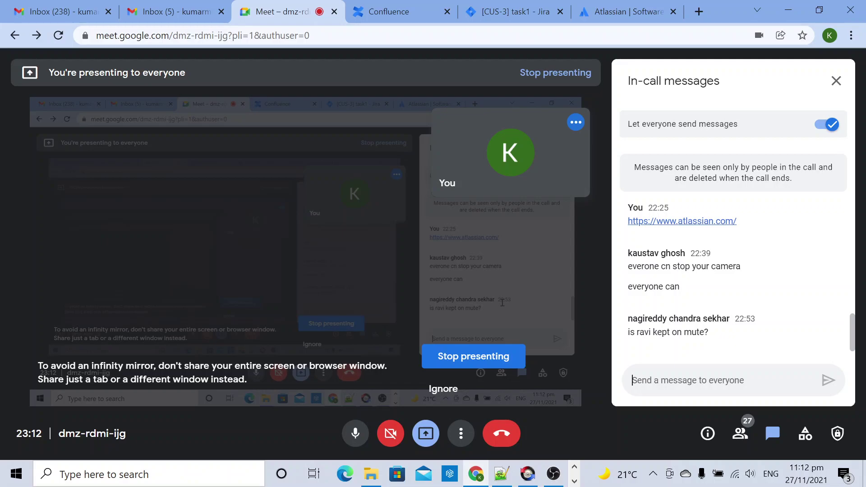
pyautogui.scroll(2, 741, 322)
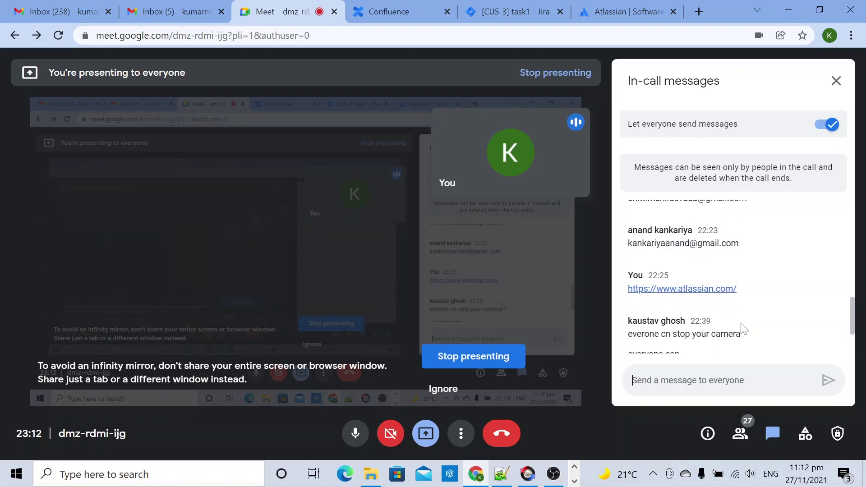
pyautogui.scroll(-2, 742, 322)
pyautogui.scroll(5, 731, 310)
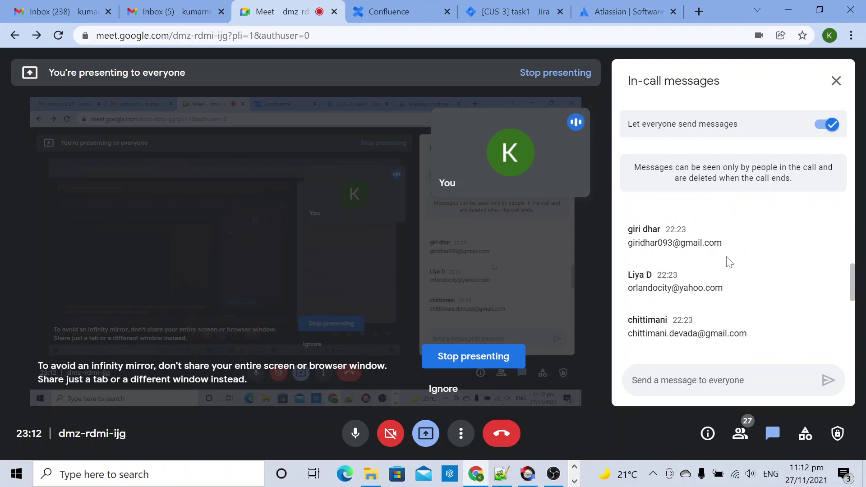
pyautogui.moveTo(724, 243); pyautogui.dragTo(627, 244)
pyautogui.hotkey('ctrl', 'c')
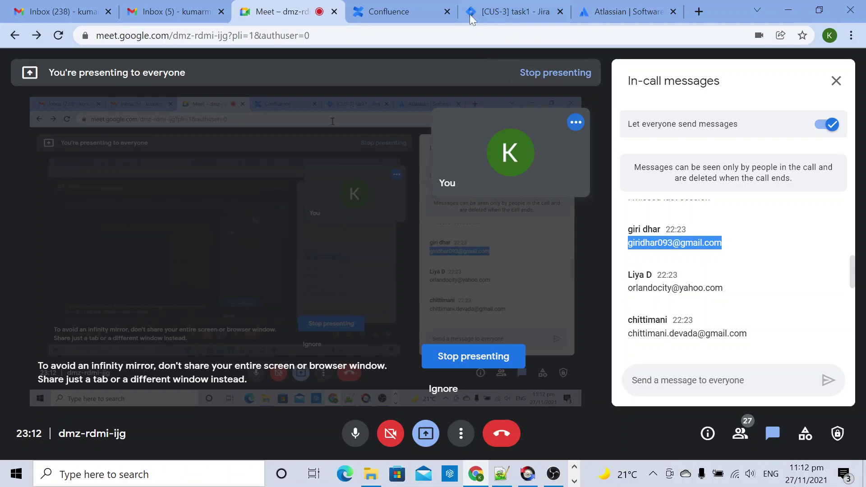
pyautogui.click(389, 13)
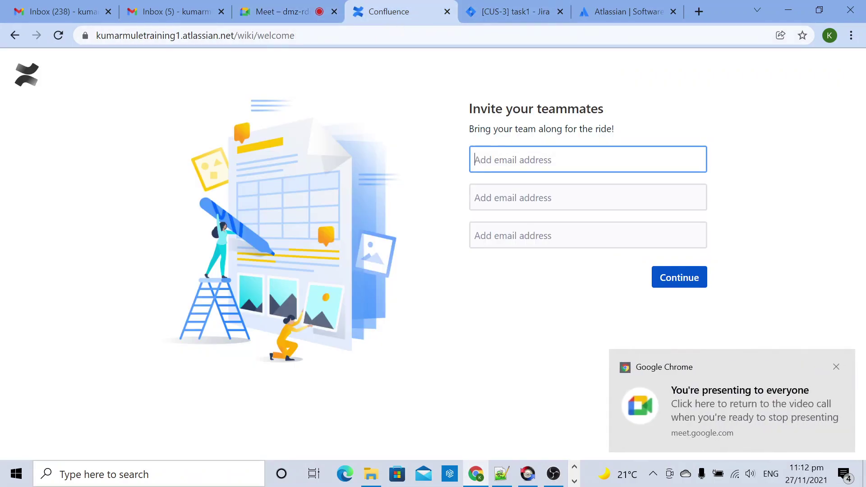
pyautogui.hotkey('ctrl', 'v')
# Step: Copy the second teammate's e-mail from the Meet chat into the second invite field
pyautogui.click(293, 17)
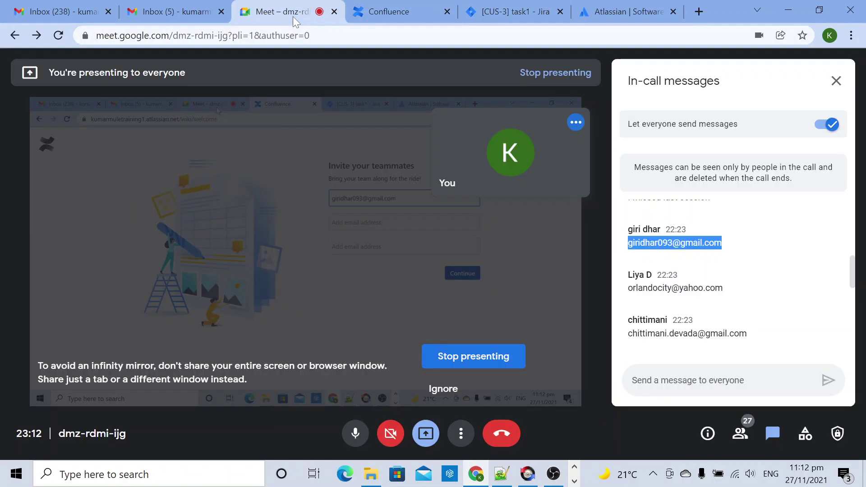
pyautogui.scroll(-3, 683, 299)
pyautogui.scroll(3, 683, 299)
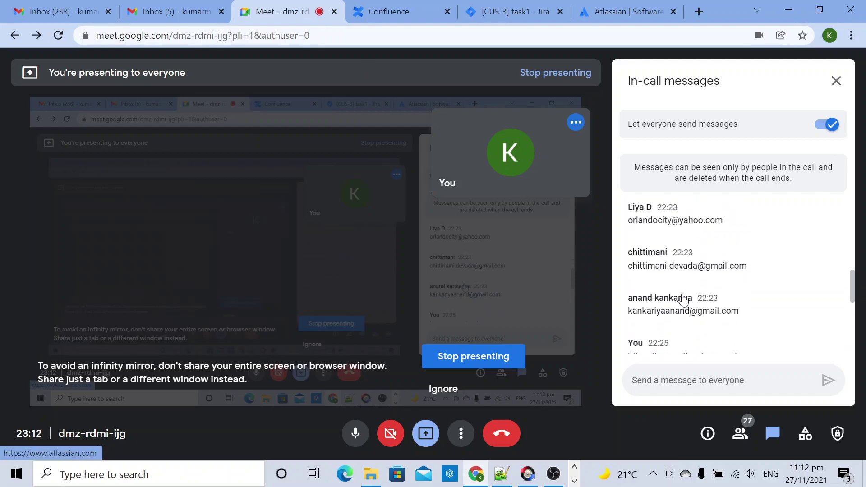
pyautogui.moveTo(747, 266); pyautogui.dragTo(629, 267)
pyautogui.hotkey('ctrl', 'c')
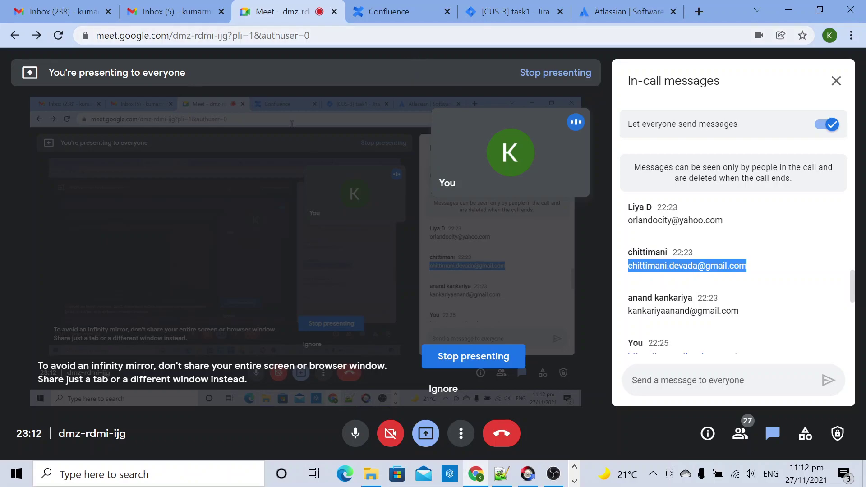
pyautogui.click(408, 14)
pyautogui.click(586, 197)
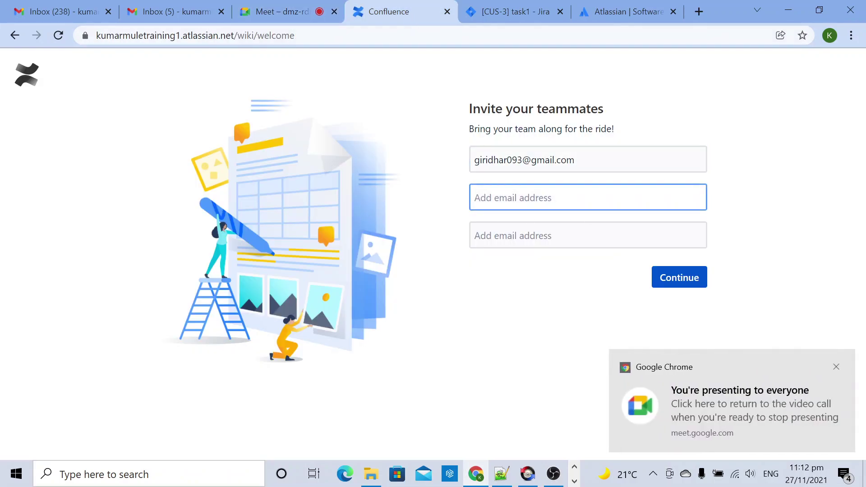
pyautogui.hotkey('ctrl', 'v')
# Step: Paste the third teammate's e-mail into the last invite field and send the invites
pyautogui.click(275, 11)
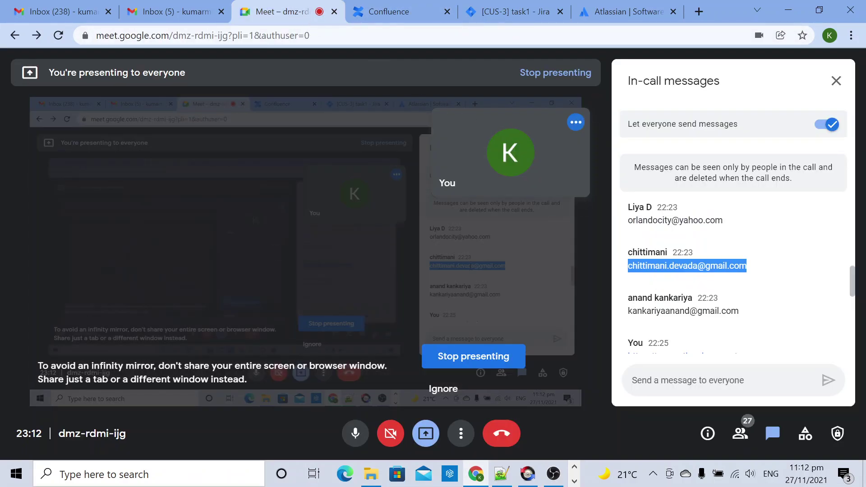
pyautogui.scroll(-10, 690, 276)
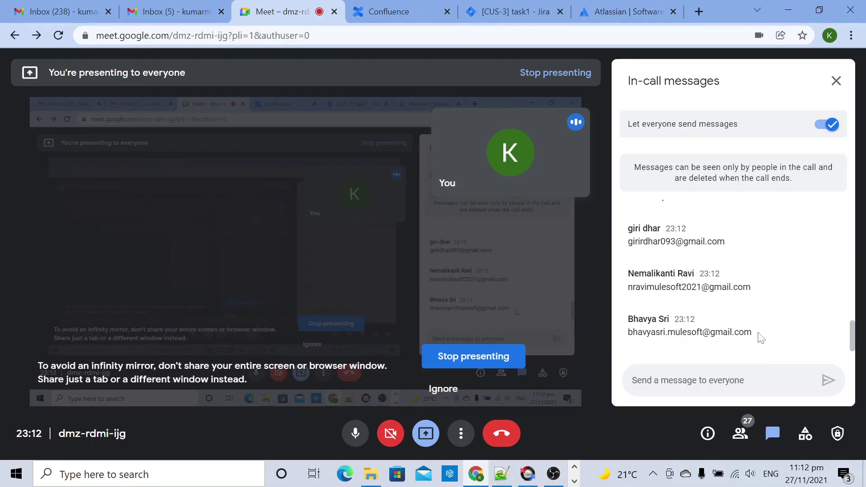
pyautogui.scroll(3, 717, 307)
pyautogui.scroll(-3, 717, 307)
pyautogui.moveTo(751, 294); pyautogui.dragTo(628, 288)
pyautogui.hotkey('ctrl', 'c')
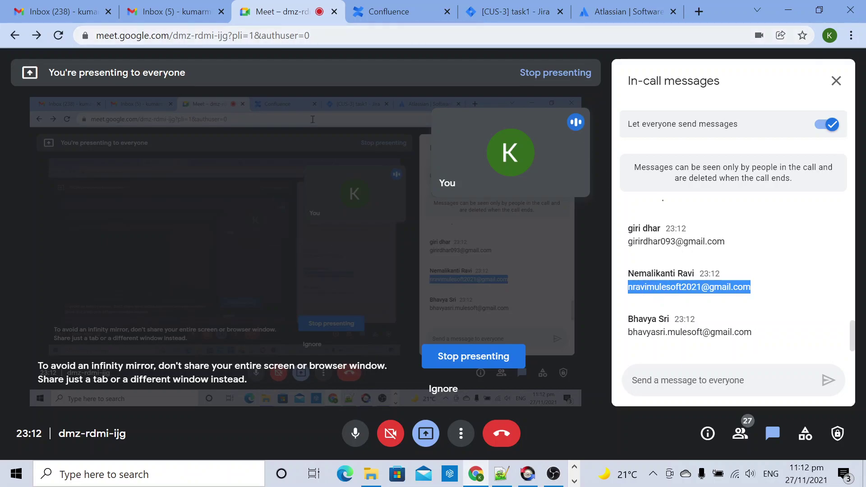
pyautogui.click(388, 11)
pyautogui.press('Tab')
pyautogui.hotkey('ctrl', 'v')
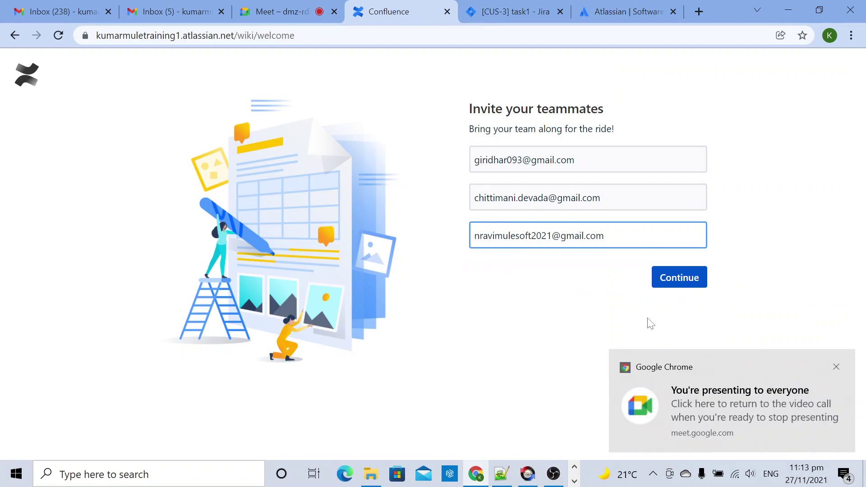
pyautogui.click(678, 281)
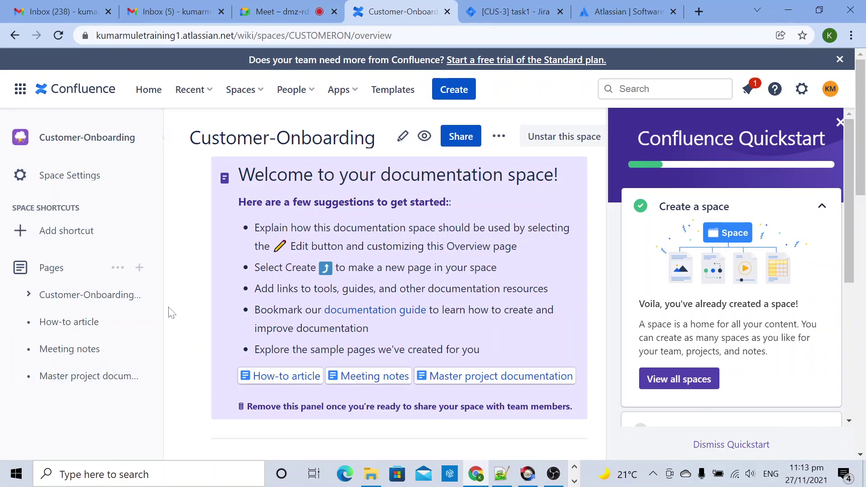
# Step: Close the Confluence Quickstart panel
pyautogui.moveTo(77, 298)
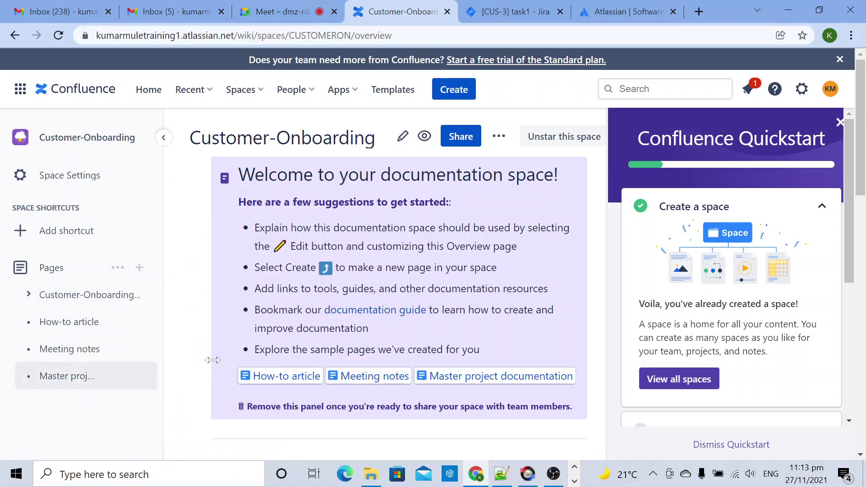
pyautogui.click(840, 124)
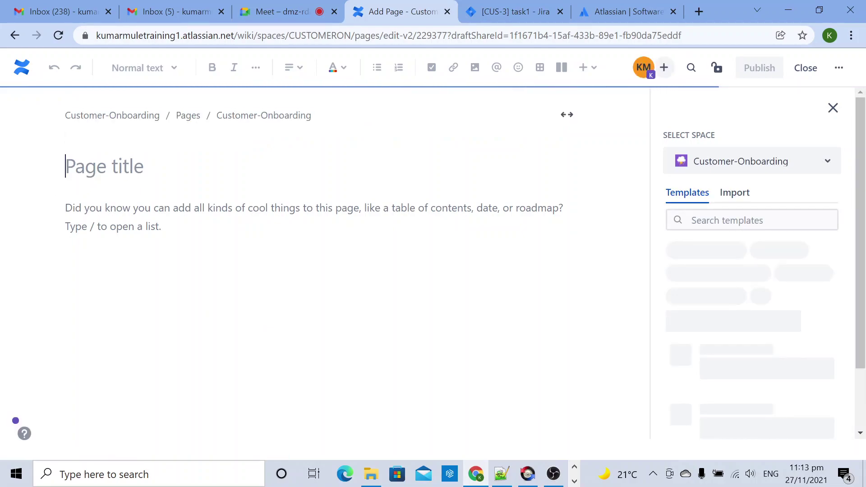
# Step: Title the blank page 'API' and publish it
pyautogui.write('API')
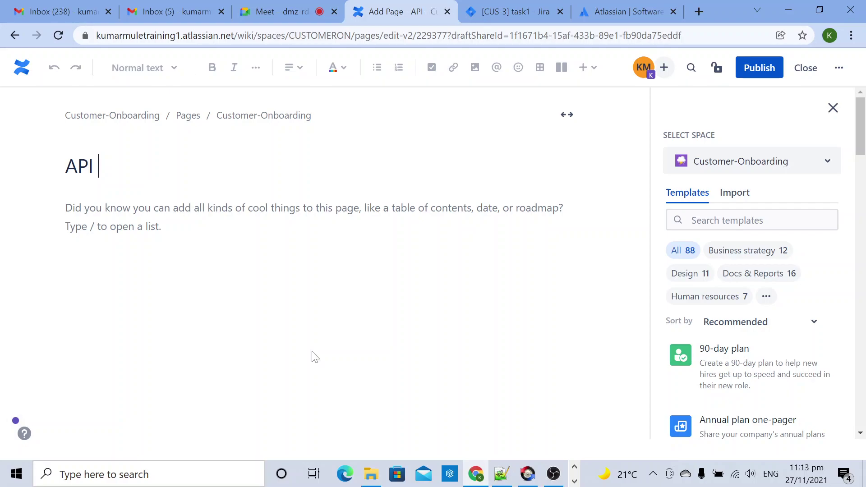
pyautogui.moveTo(727, 356)
pyautogui.click(759, 68)
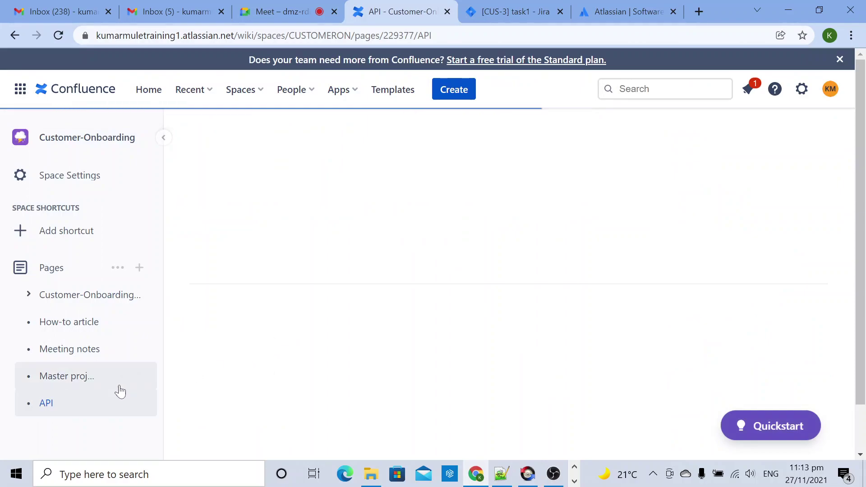
# Step: Dismiss the welcome message and finish the page tour tips
pyautogui.moveTo(43, 406)
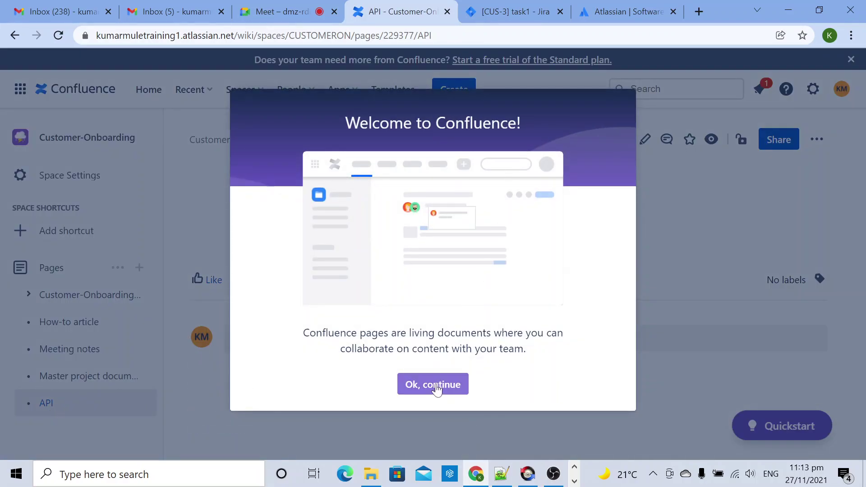
pyautogui.click(436, 385)
pyautogui.click(242, 363)
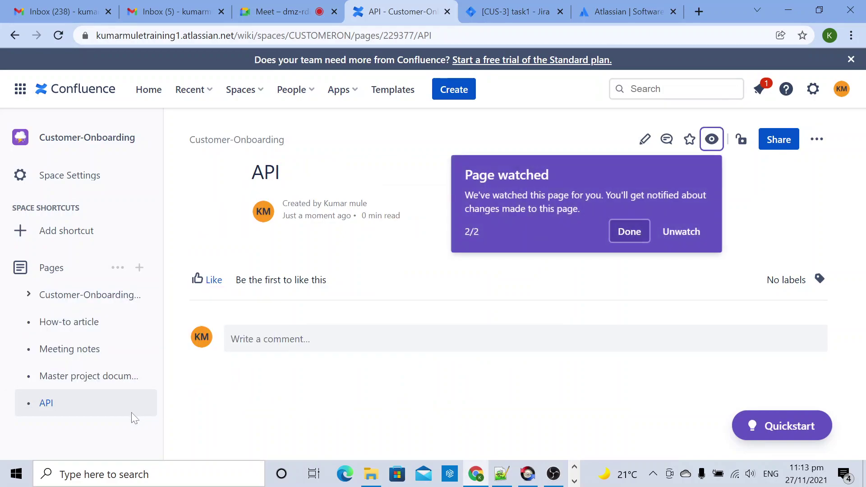
pyautogui.click(636, 239)
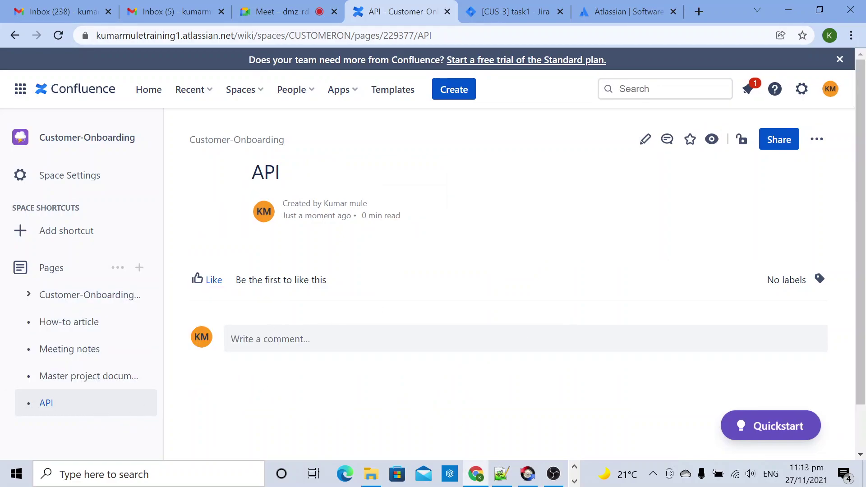
pyautogui.moveTo(144, 404)
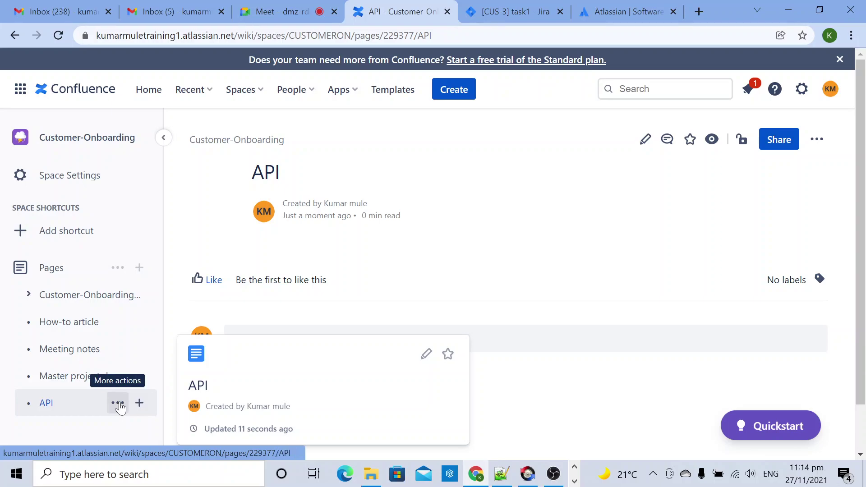
# Step: Create a child page under API titled 'Design-Documents' and publish it
pyautogui.click(139, 404)
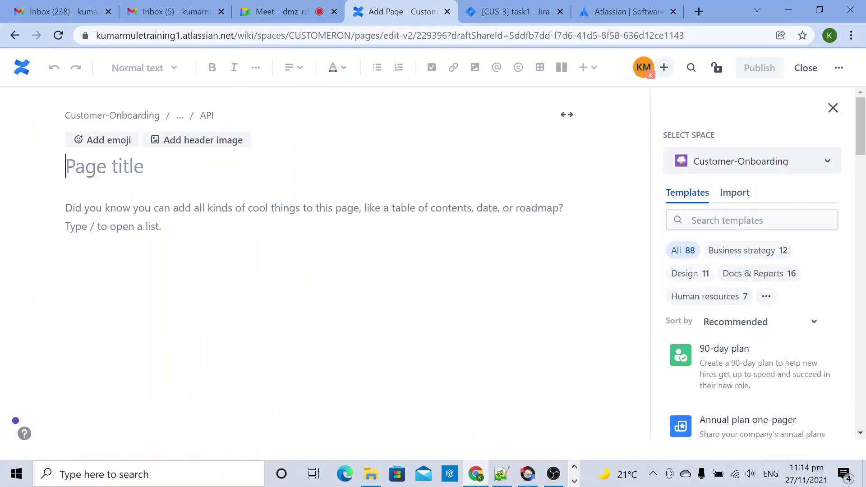
pyautogui.write('Deso')
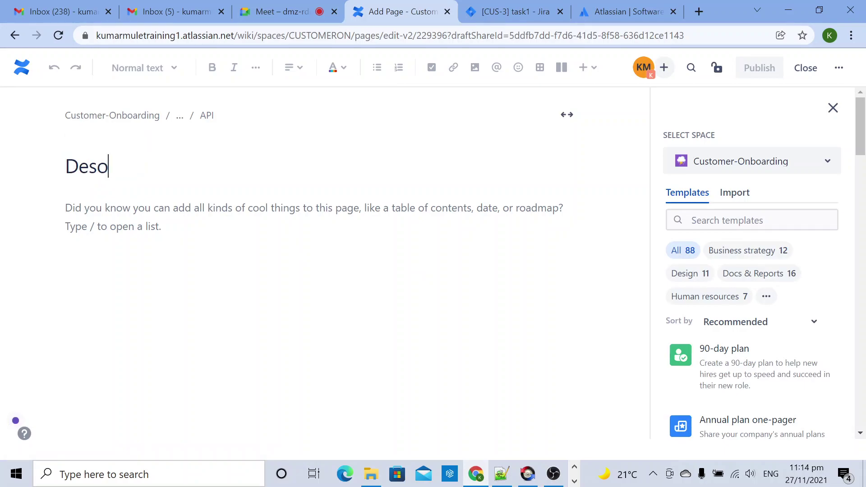
pyautogui.press('BackSpace')
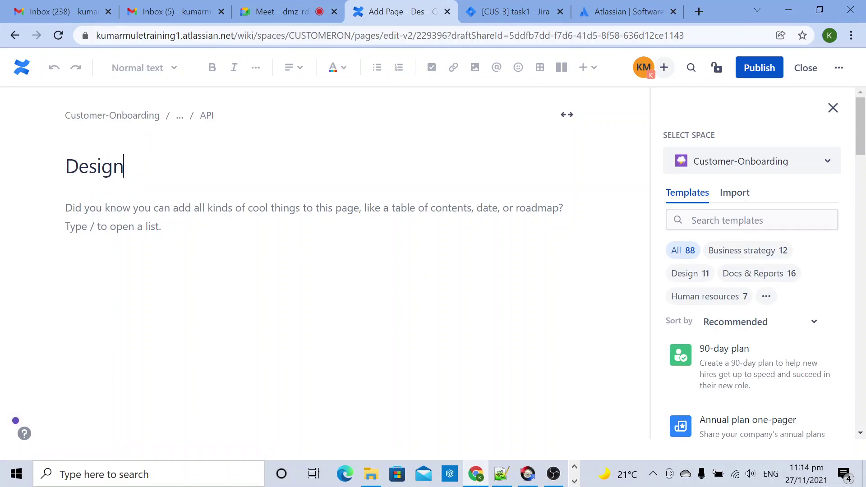
pyautogui.write('ign-Documents')
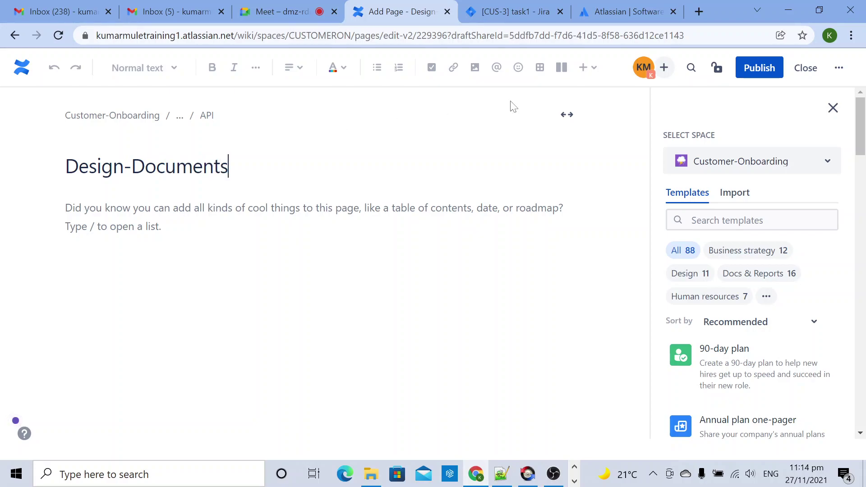
pyautogui.click(750, 65)
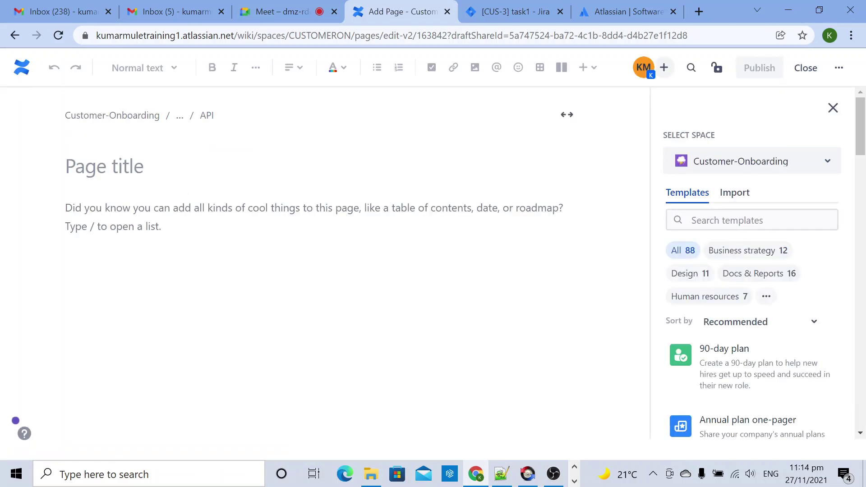
# Step: Title the new child draft 'API-Standards', correcting typos, and publish it
pyautogui.write('C')
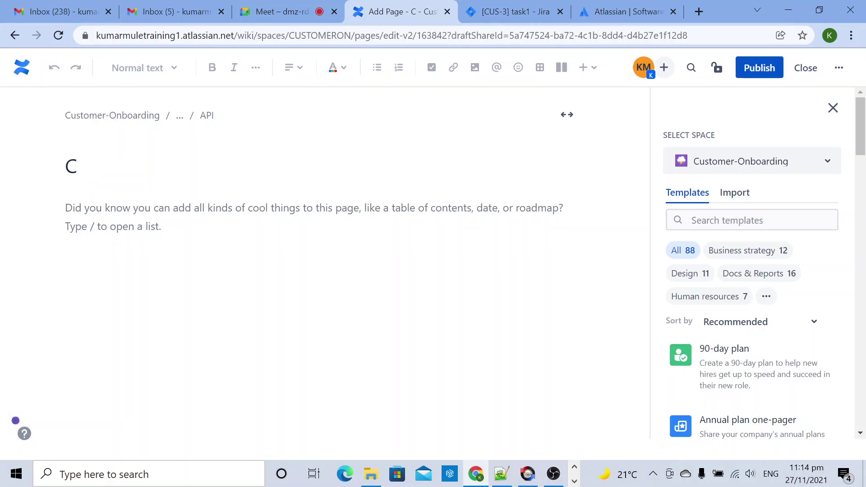
pyautogui.press('BackSpace')
pyautogui.write('Development')
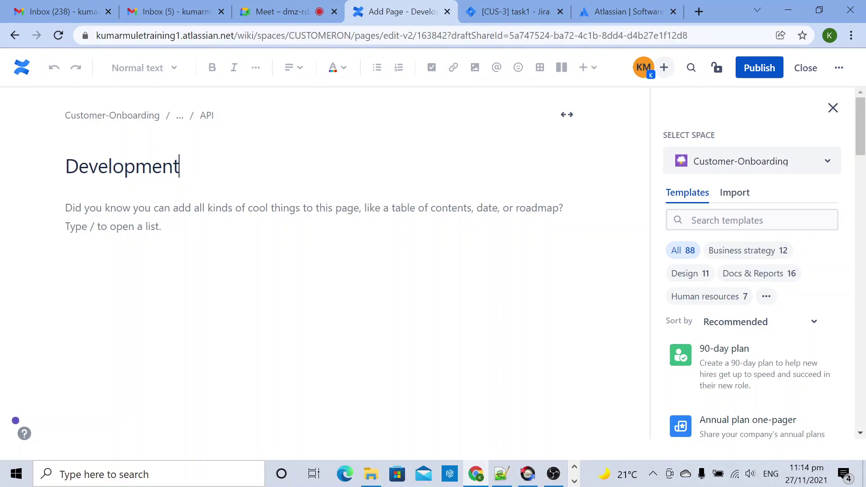
pyautogui.press('BackSpace')
pyautogui.press('BackSpace')
pyautogui.press('BackSpace')
pyautogui.press('BackSpace')
pyautogui.press('BackSpace')
pyautogui.press('BackSpace')
pyautogui.press('BackSpace')
pyautogui.press('BackSpace')
pyautogui.press('BackSpace')
pyautogui.press('BackSpace')
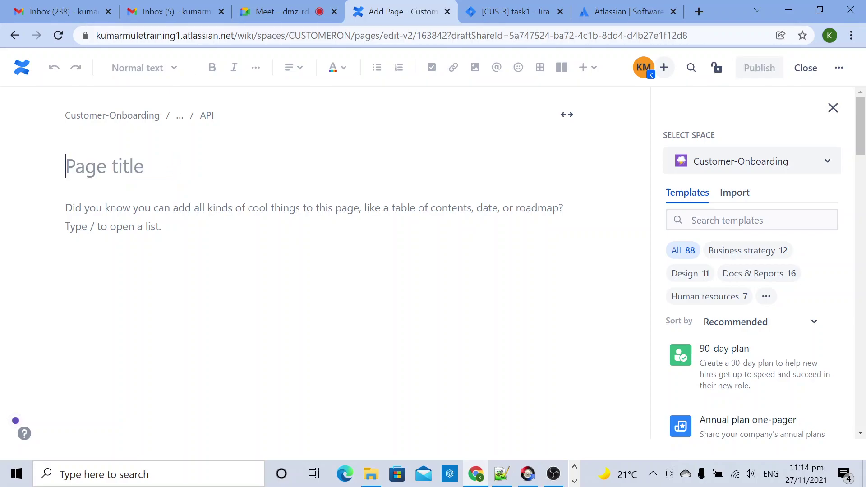
pyautogui.write('API-Standars')
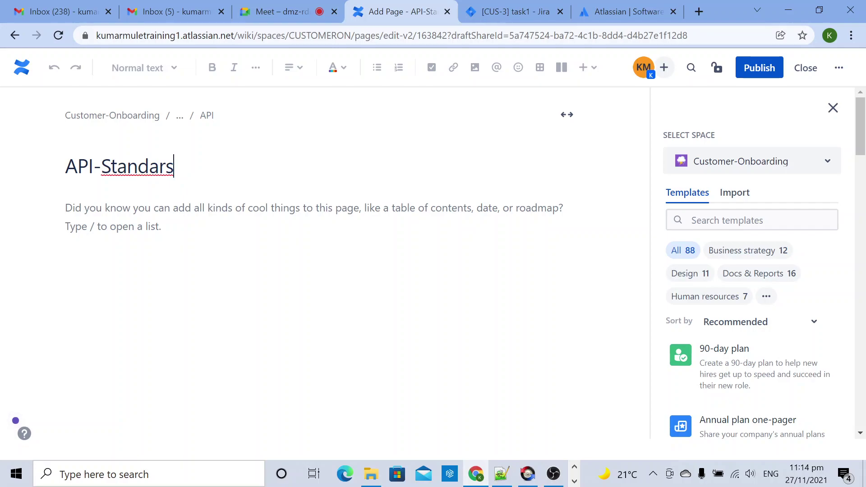
pyautogui.press('BackSpace')
pyautogui.press('BackSpace')
pyautogui.write('ards')
pyautogui.press('Return')
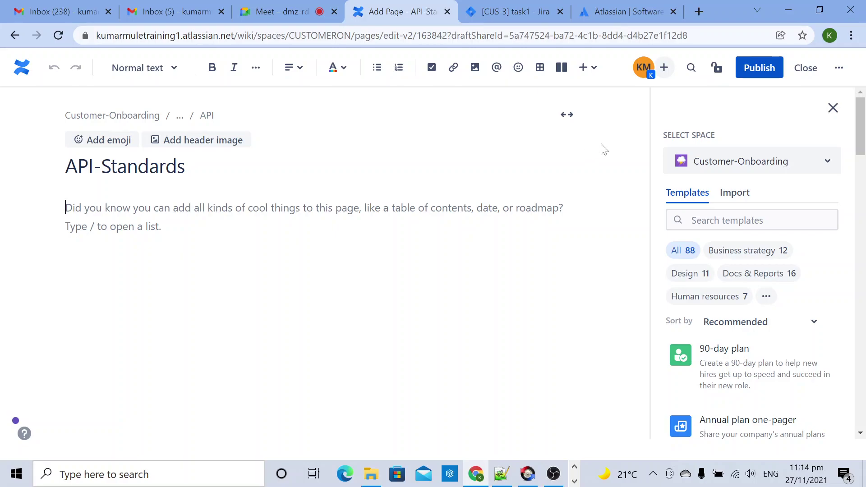
pyautogui.click(761, 67)
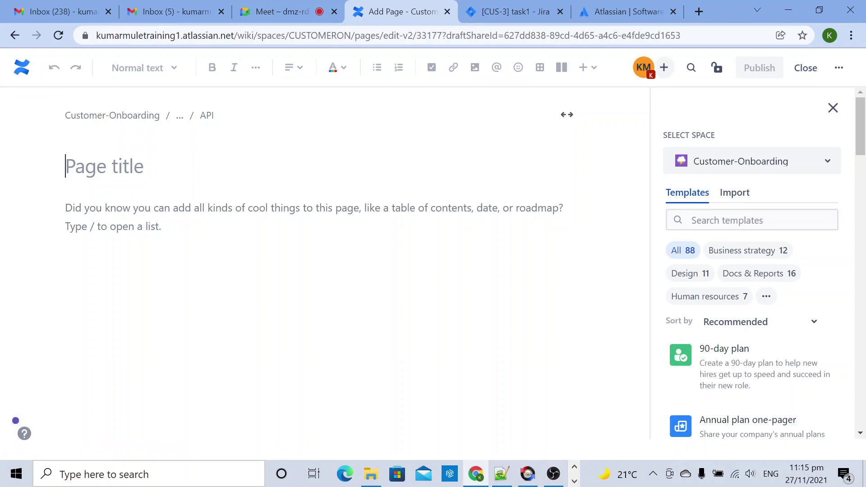
# Step: Title the new child page under API 'Credentials' and publish it
pyautogui.write('Credentials')
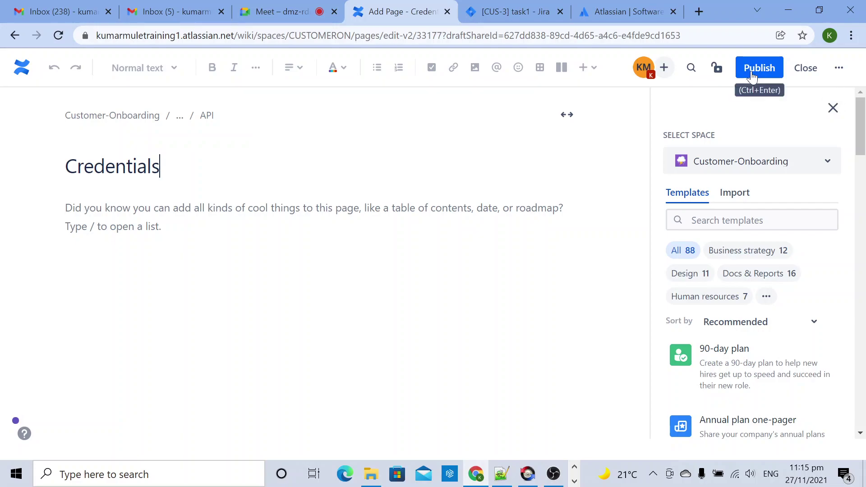
pyautogui.click(773, 73)
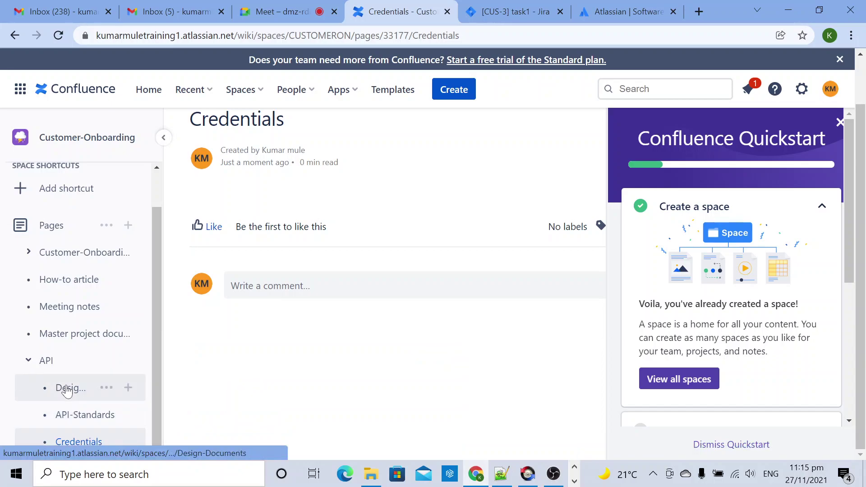
# Step: Dismiss the Quickstart guide panel so the page tree is clear
pyautogui.click(839, 124)
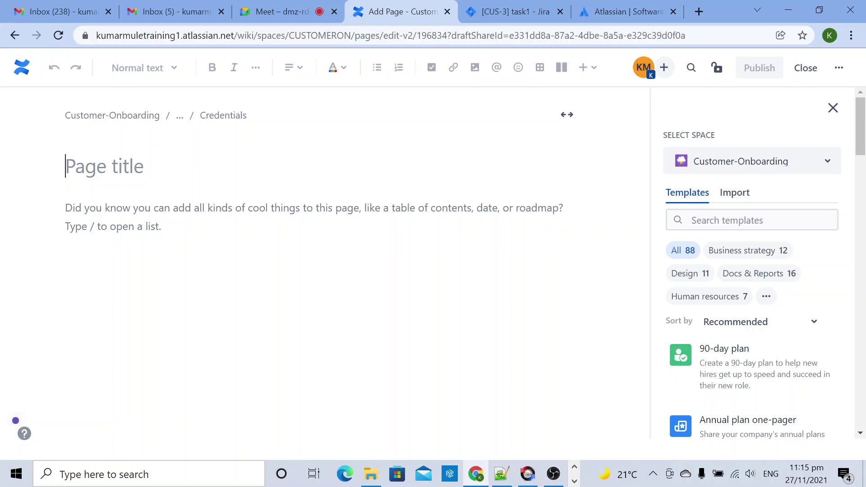
# Step: Title the draft 'Mulesoft Credentials' and enter the OrganisationID line with its ID value
pyautogui.write('Anypoint')
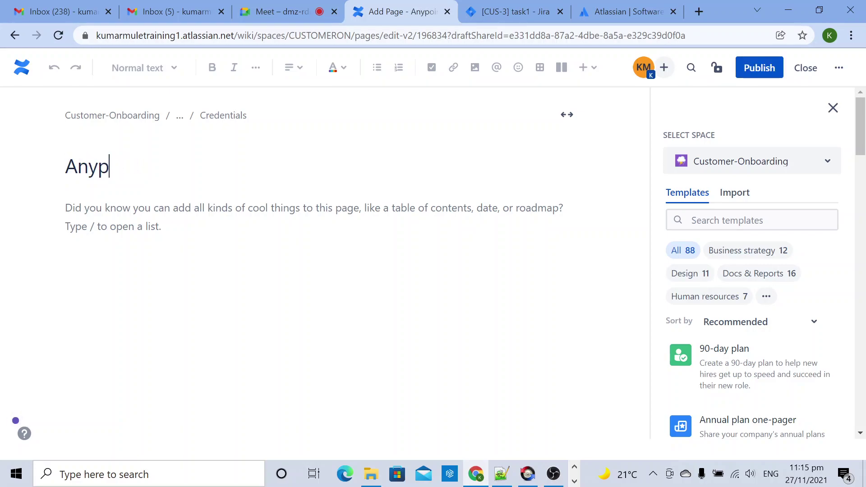
pyautogui.press('BackSpace')
pyautogui.press('BackSpace')
pyautogui.write('Mu')
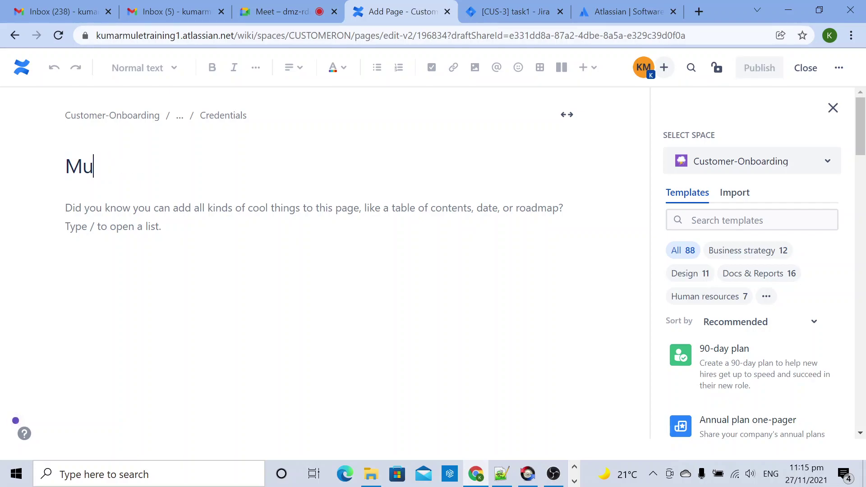
pyautogui.write('lesoft C')
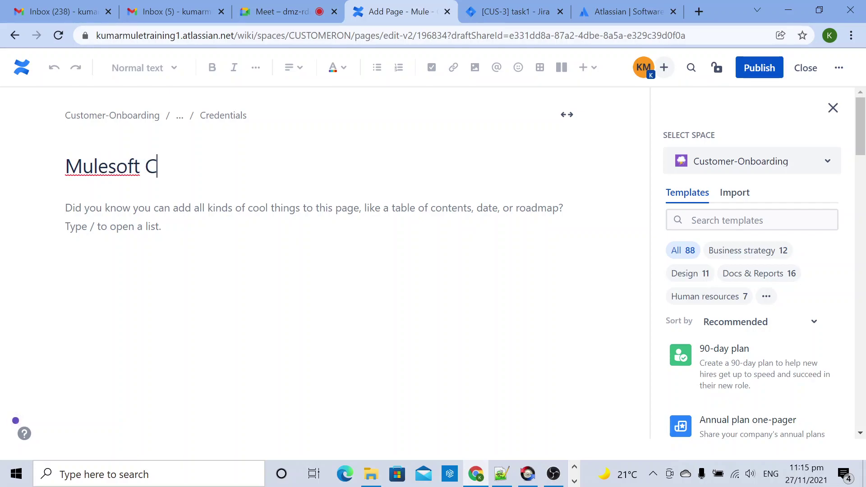
pyautogui.write('reden')
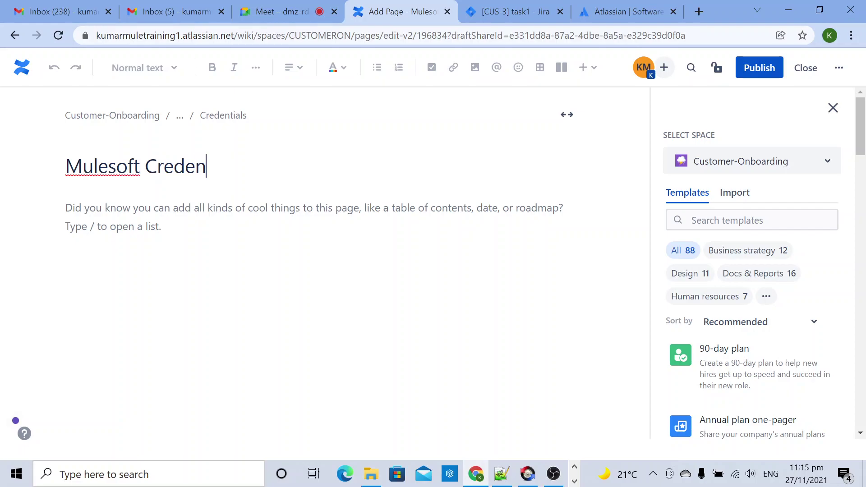
pyautogui.write('tials')
pyautogui.click(152, 226)
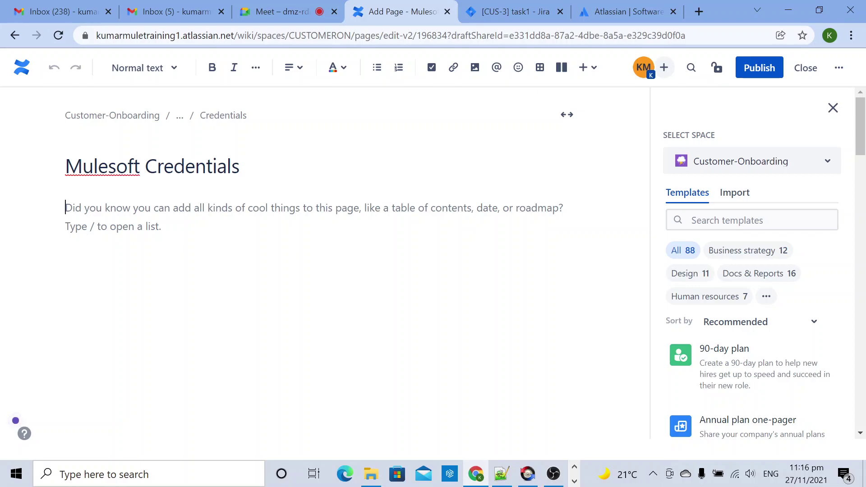
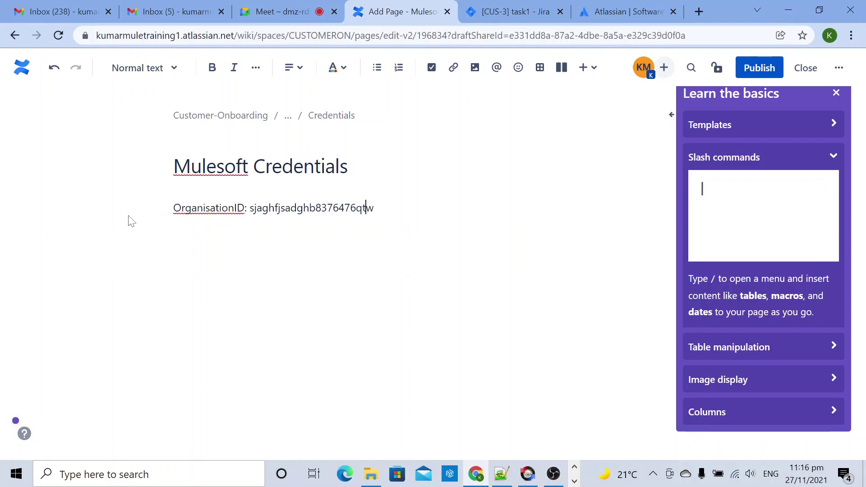
pyautogui.press('Left')
pyautogui.press('Left')
pyautogui.press('Left')
pyautogui.press('Left')
pyautogui.press('Left')
pyautogui.press('Left')
pyautogui.press('Left')
pyautogui.press('Left')
pyautogui.press('Left')
pyautogui.press('Left')
pyautogui.press('Left')
pyautogui.press('Left')
pyautogui.press('Left')
pyautogui.press('Left')
pyautogui.press('Left')
pyautogui.press('Left')
pyautogui.press('Left')
pyautogui.press('Left')
pyautogui.press('Left')
pyautogui.press('Left')
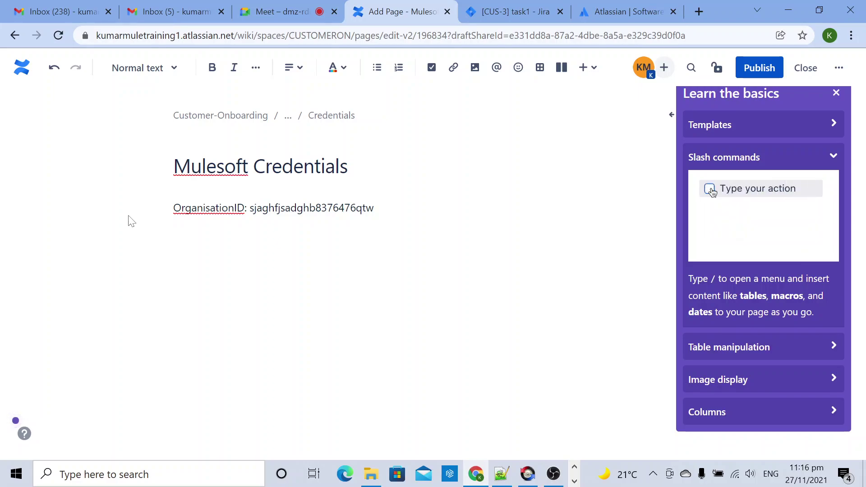
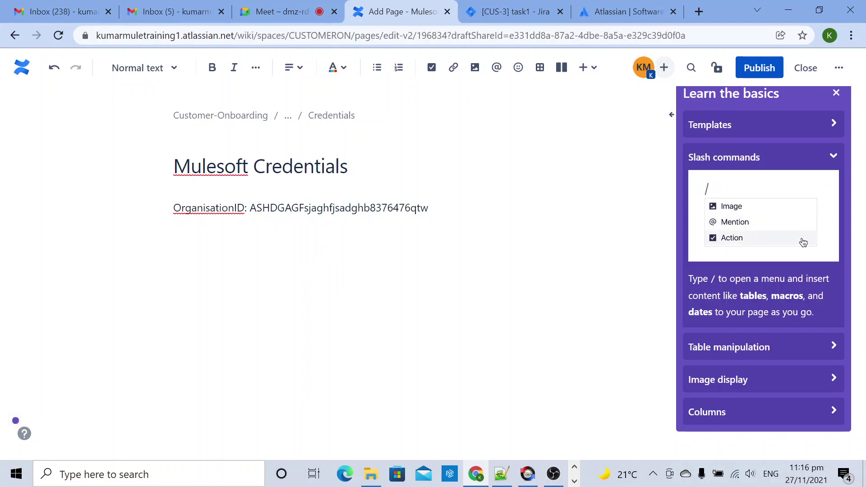
# Step: Add 'Mulesoft Repo UserId :' and 'Mulesoft Respo UserPassword :' lines, each with its credential value
pyautogui.press('End')
pyautogui.press('Return')
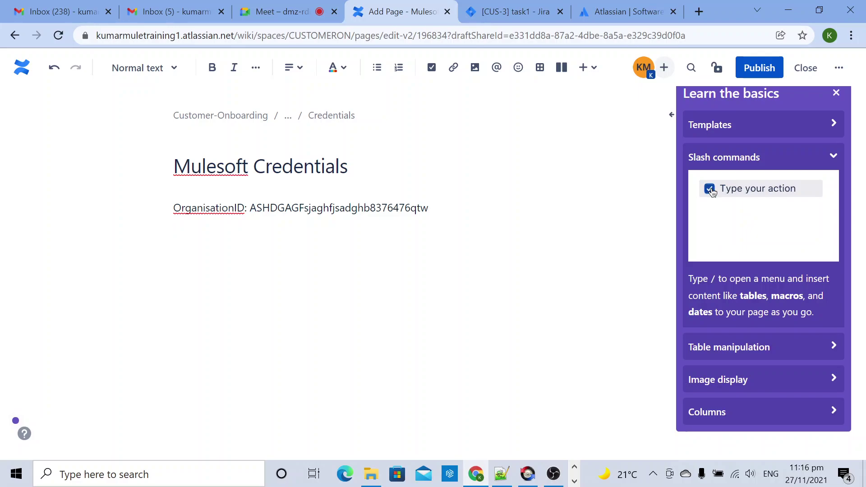
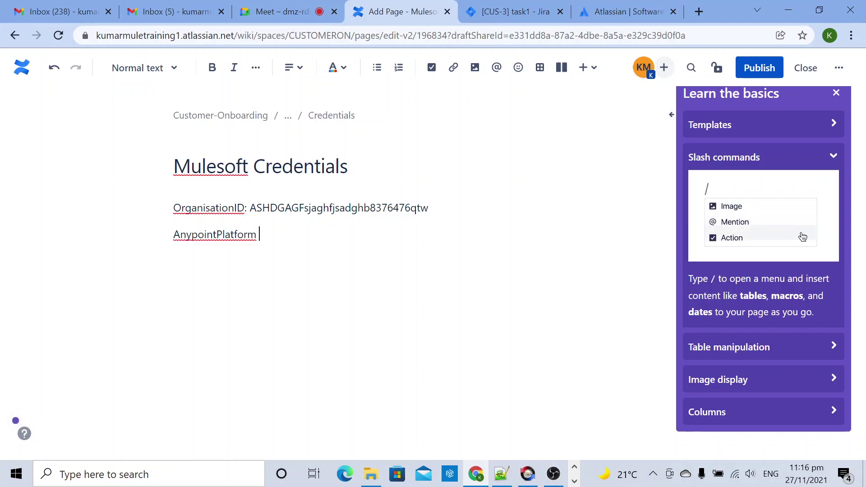
pyautogui.press('BackSpace')
pyautogui.press('BackSpace')
pyautogui.press('BackSpace')
pyautogui.press('BackSpace')
pyautogui.press('BackSpace')
pyautogui.press('BackSpace')
pyautogui.press('BackSpace')
pyautogui.press('BackSpace')
pyautogui.press('BackSpace')
pyautogui.press('BackSpace')
pyautogui.press('BackSpace')
pyautogui.press('BackSpace')
pyautogui.press('BackSpace')
pyautogui.press('BackSpace')
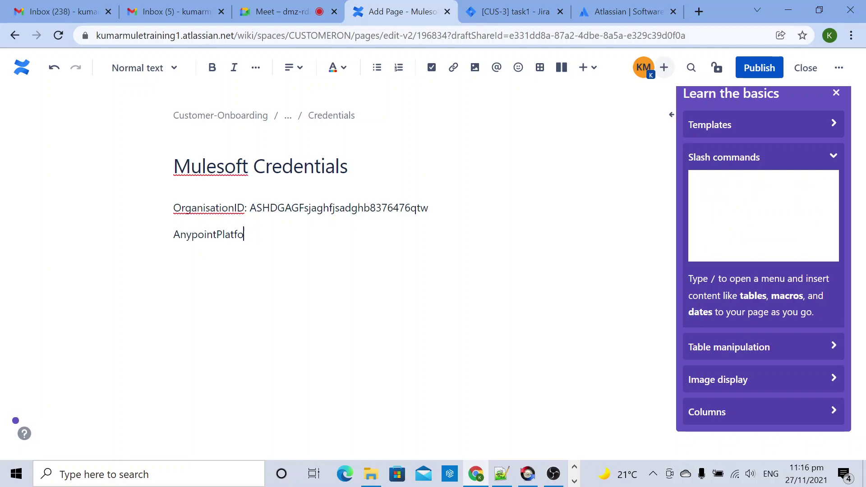
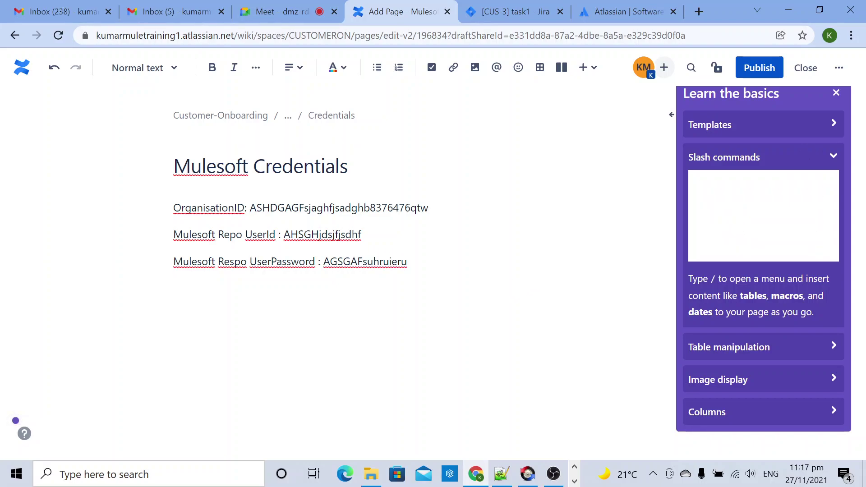
# Step: Publish the Mulesoft Credentials page and scroll down to its comment area
pyautogui.click(759, 68)
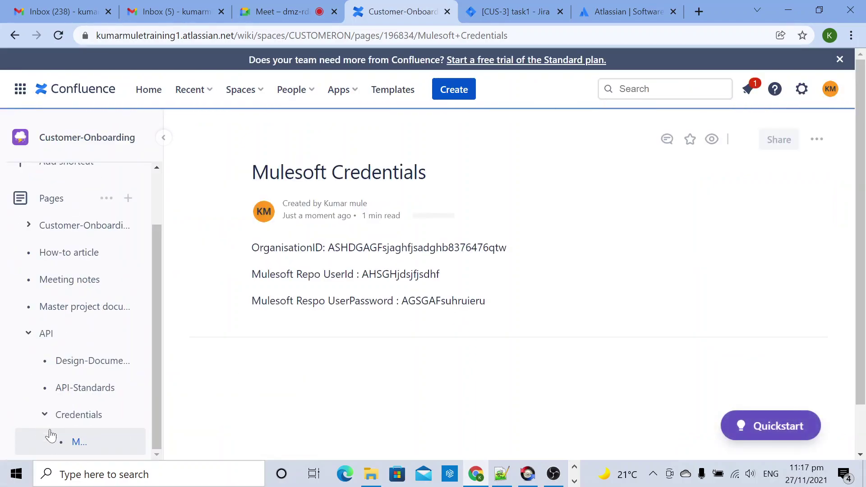
pyautogui.scroll(-1, 261, 444)
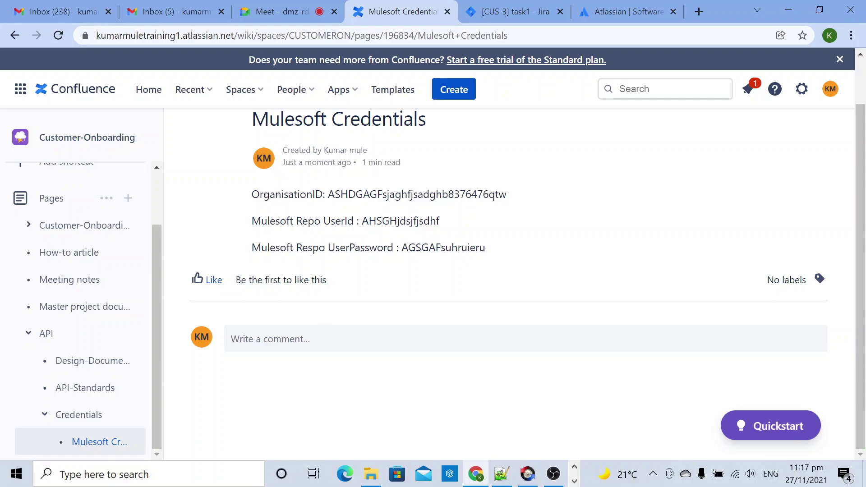
# Step: Post the comment 'Hi Team, please use these details and update settings.xml folder inside .m2 folder'
pyautogui.click(323, 338)
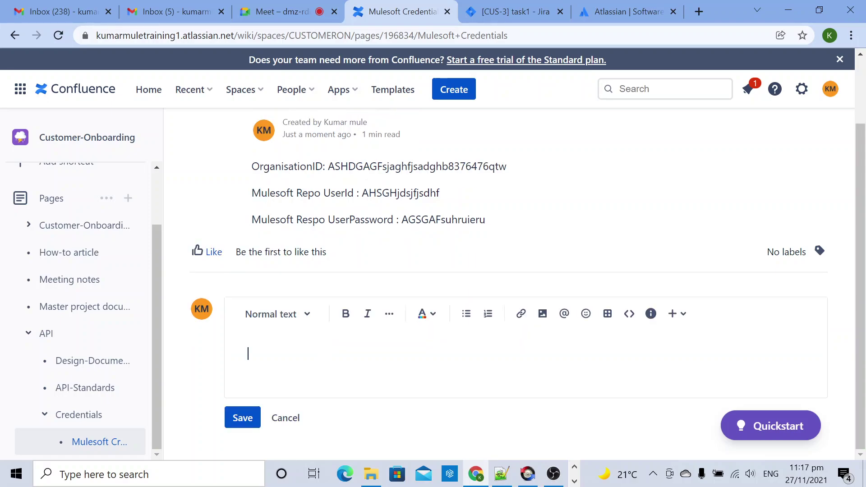
pyautogui.write('Hi T')
pyautogui.press('BackSpace')
pyautogui.write('Team , please use ')
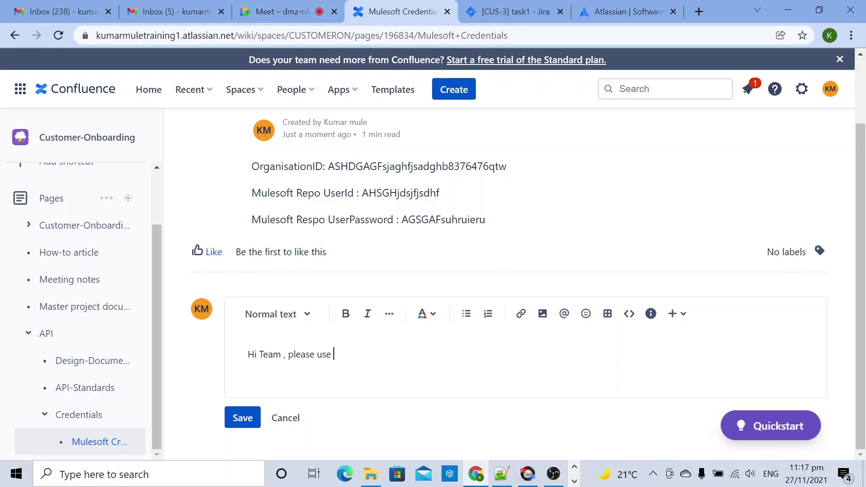
pyautogui.write('these details and ')
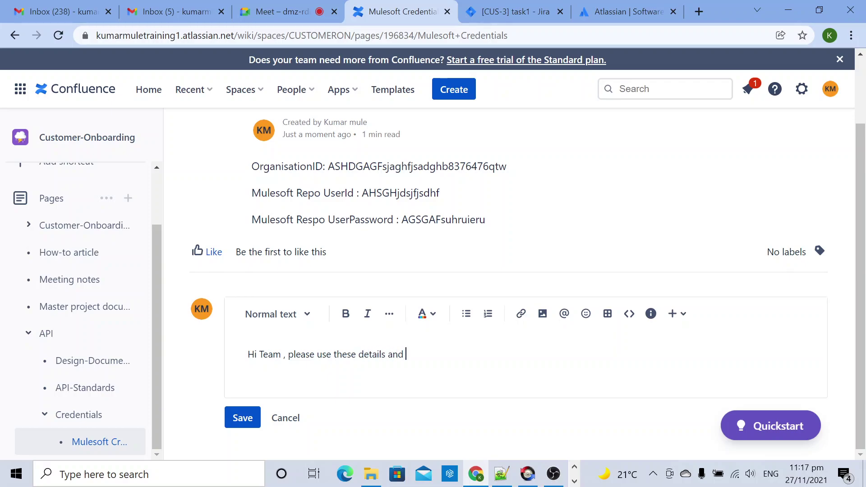
pyautogui.write('upade ')
pyautogui.write('te')
pyautogui.press('BackSpace')
pyautogui.press('BackSpace')
pyautogui.press('BackSpace')
pyautogui.press('BackSpace')
pyautogui.write('date')
pyautogui.press('BackSpace')
pyautogui.press('BackSpace')
pyautogui.press('BackSpace')
pyautogui.press('BackSpace')
pyautogui.press('BackSpace')
pyautogui.press('BackSpace')
pyautogui.write('date settings')
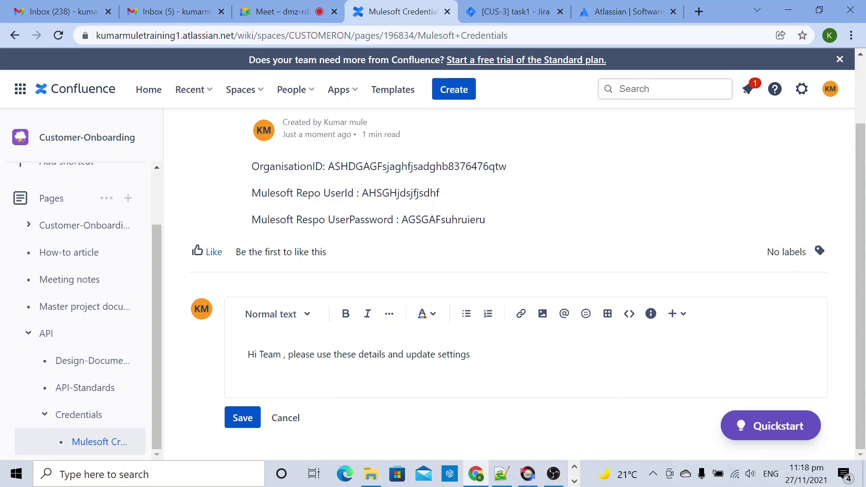
pyautogui.write('.xml folder inside .m2 folder')
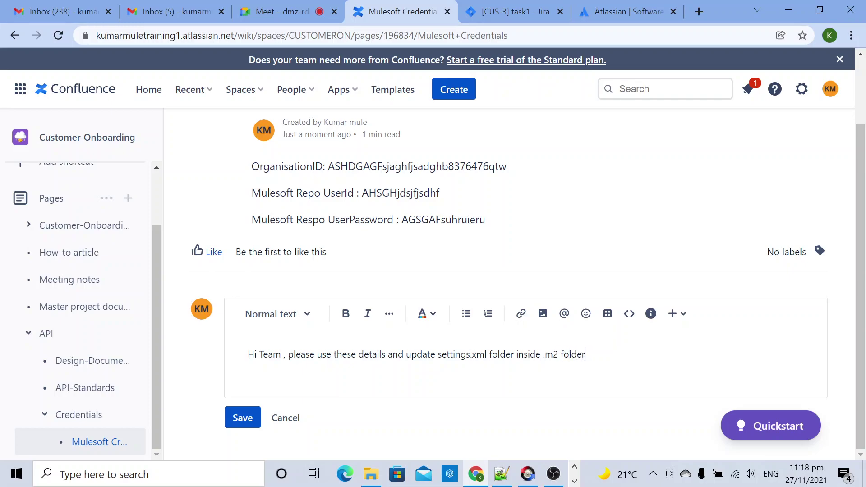
pyautogui.click(242, 417)
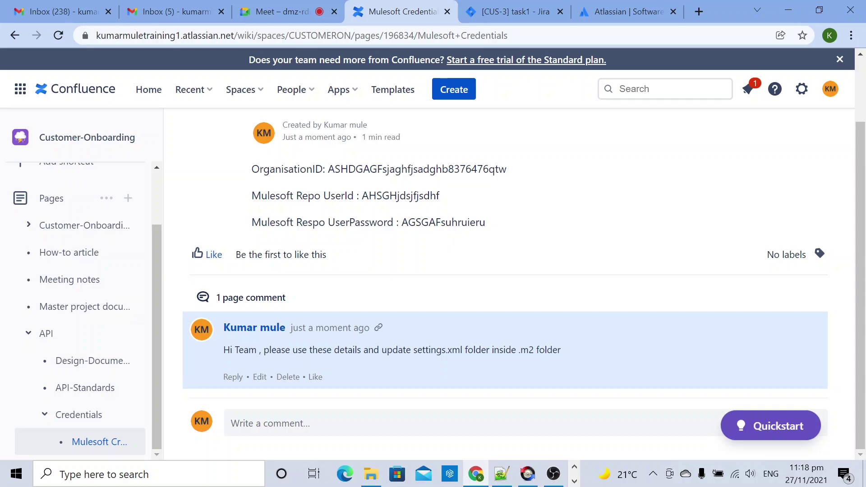
# Step: In the Meet tab, stop presenting the screen and close the In-call messages panel
pyautogui.click(299, 10)
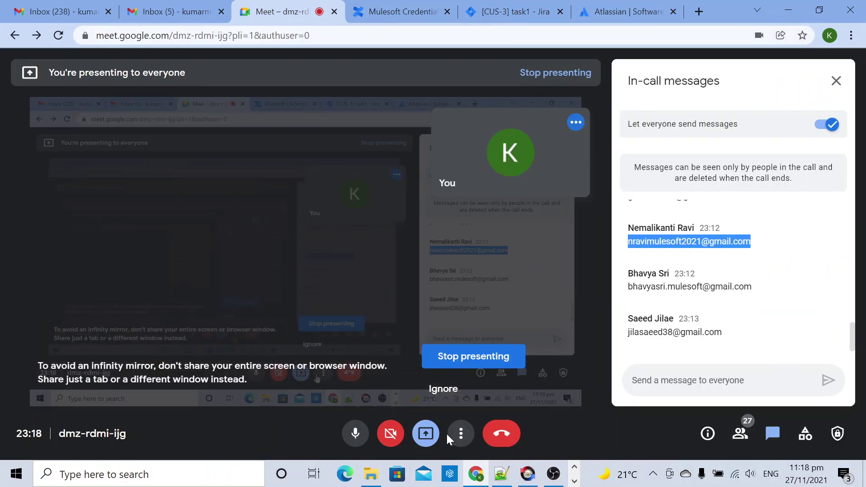
pyautogui.click(426, 433)
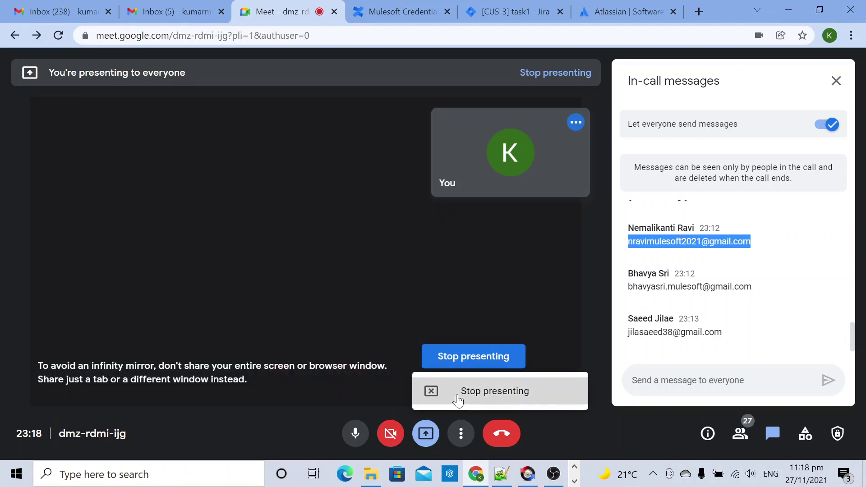
pyautogui.click(458, 400)
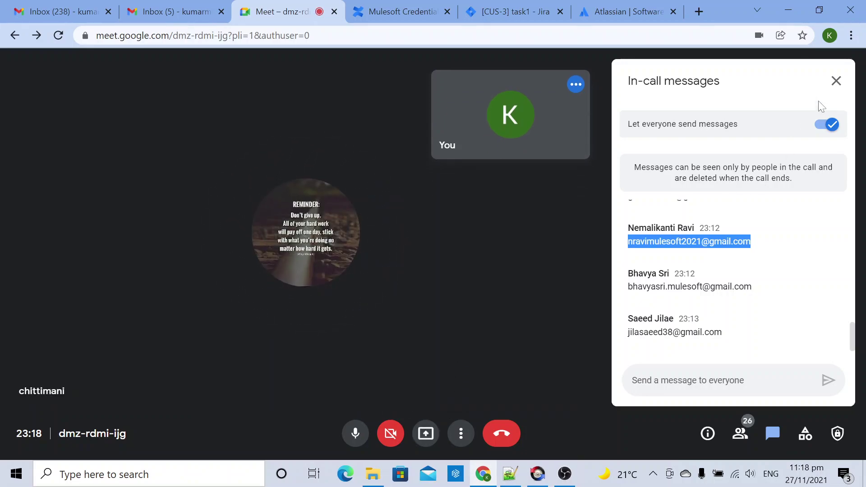
pyautogui.click(836, 81)
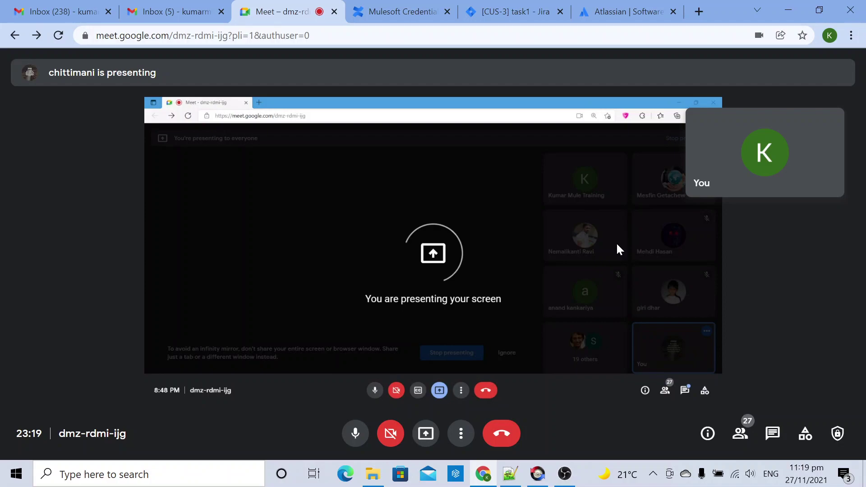
pyautogui.moveTo(690, 250)
pyautogui.moveTo(645, 334)
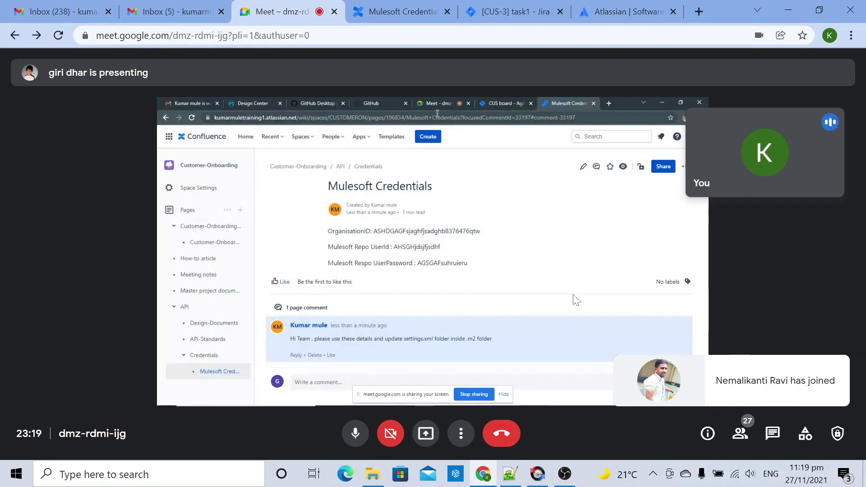
pyautogui.moveTo(481, 195)
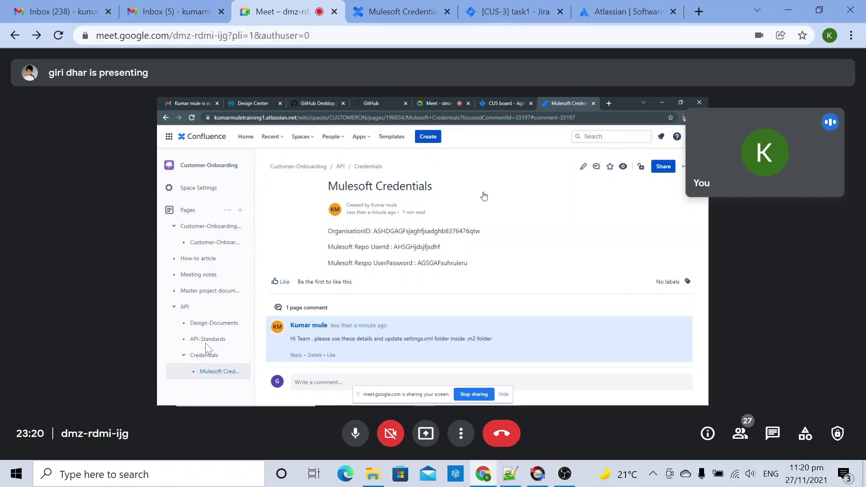
pyautogui.moveTo(204, 357)
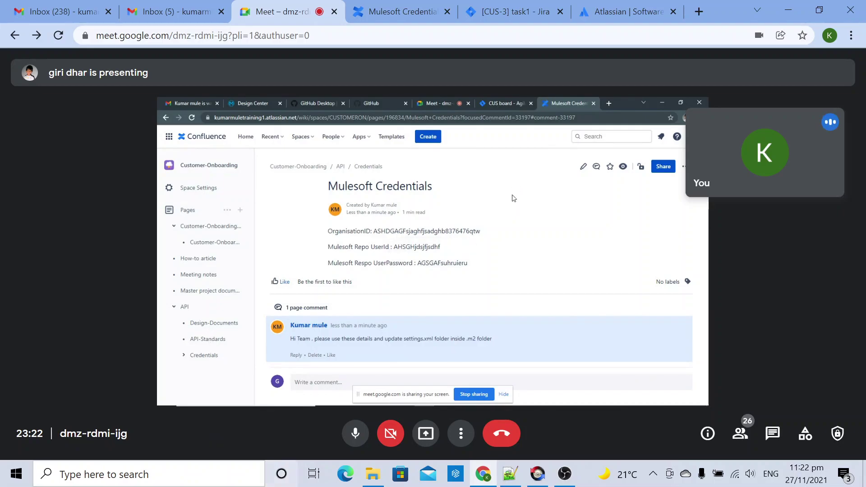
pyautogui.moveTo(414, 321)
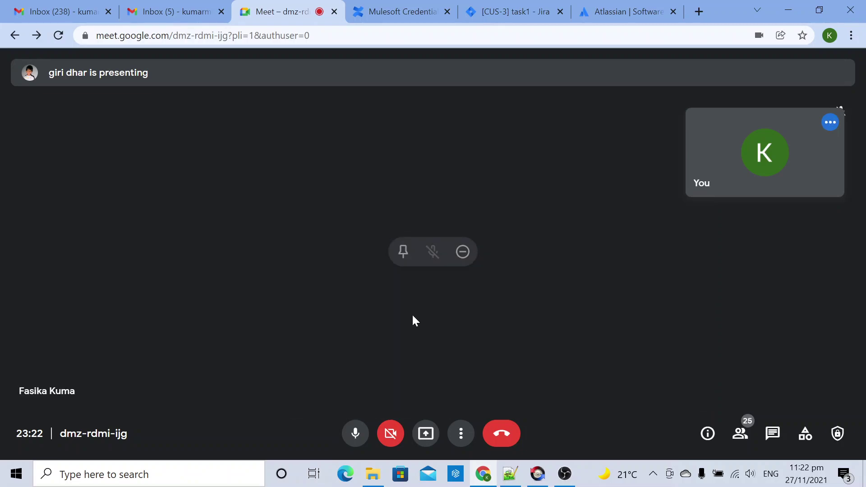